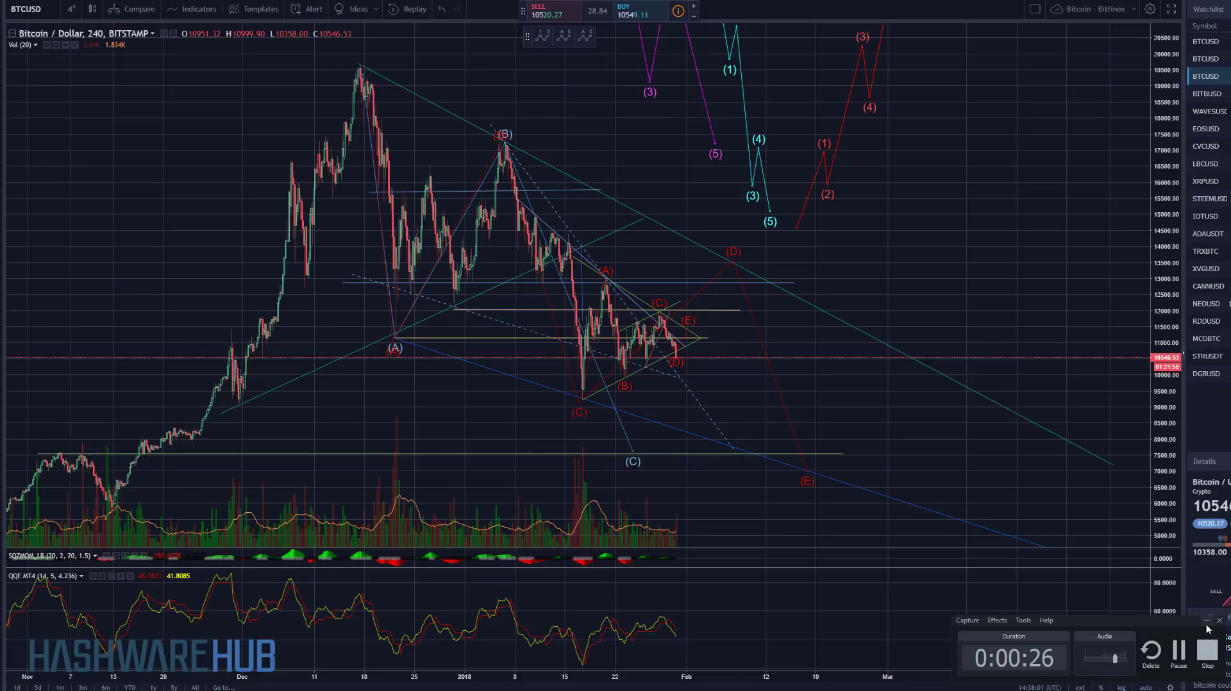
Step: Zoom the 4-hour time axis in and stretch the price scale around the recent triangle
click(1207, 621)
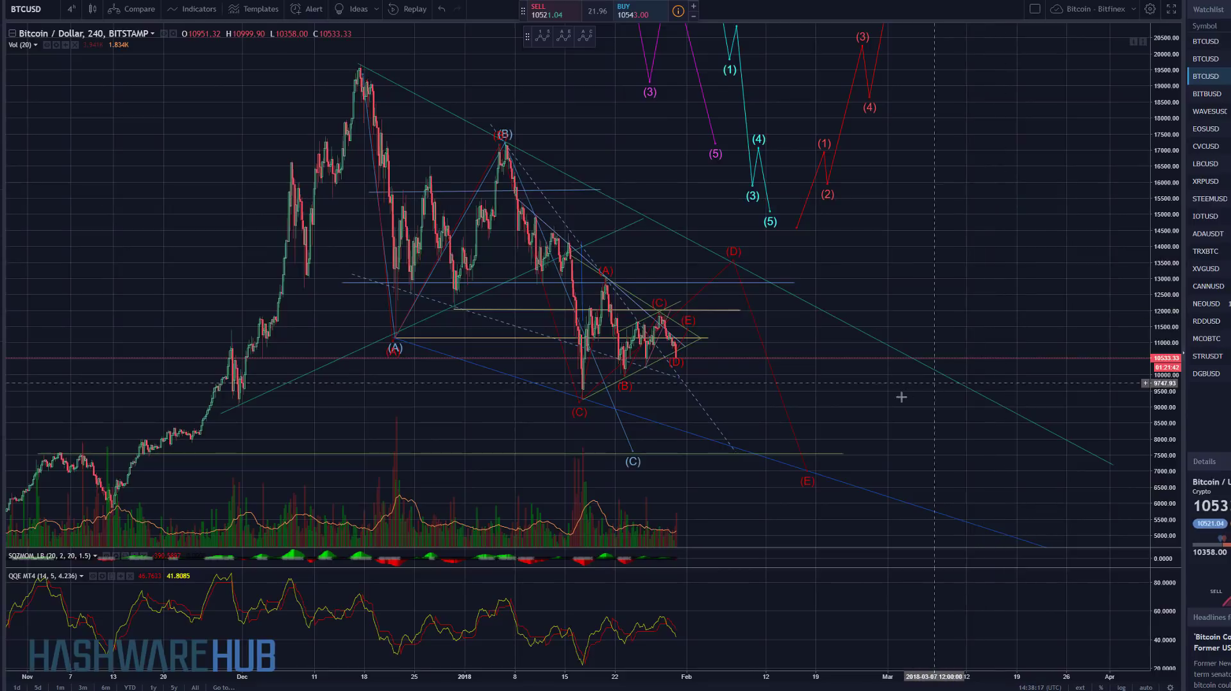
drag(745, 356, 881, 365)
scroll(880, 365, up, 3)
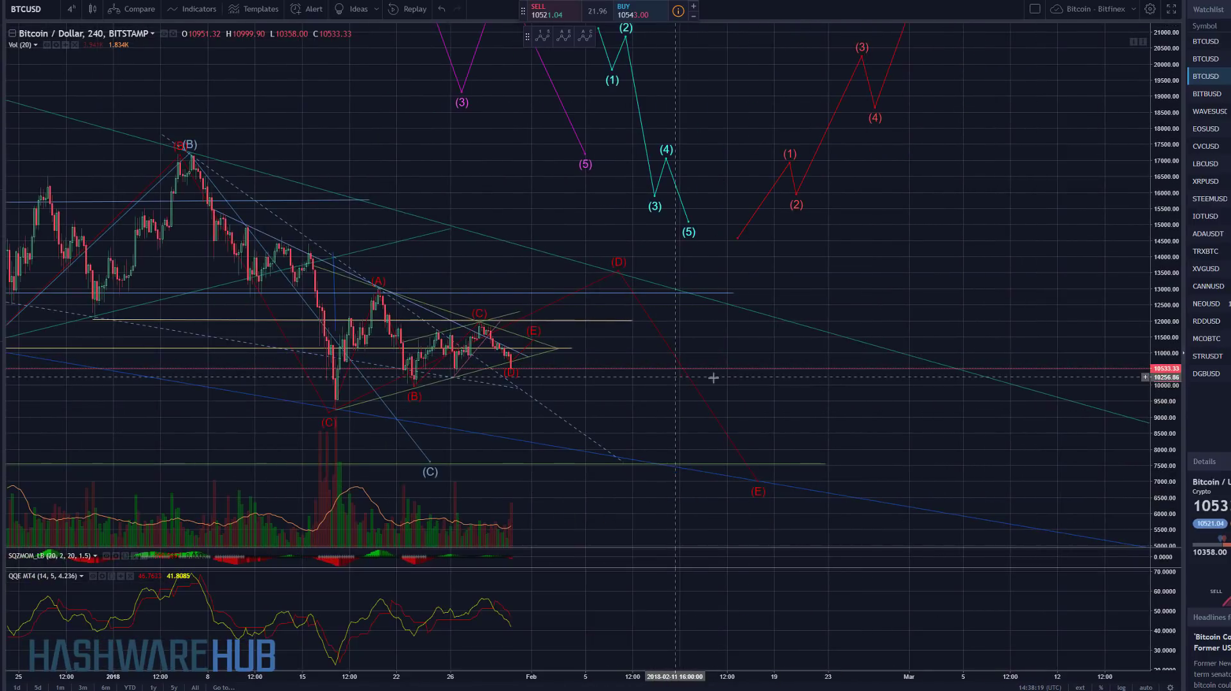
drag(960, 299, 1074, 295)
drag(1163, 313, 1160, 404)
Step: Reframe the chart on the (B) peak and the converging A–E triangle near 10,533
drag(789, 440, 1019, 474)
drag(1163, 394, 1163, 426)
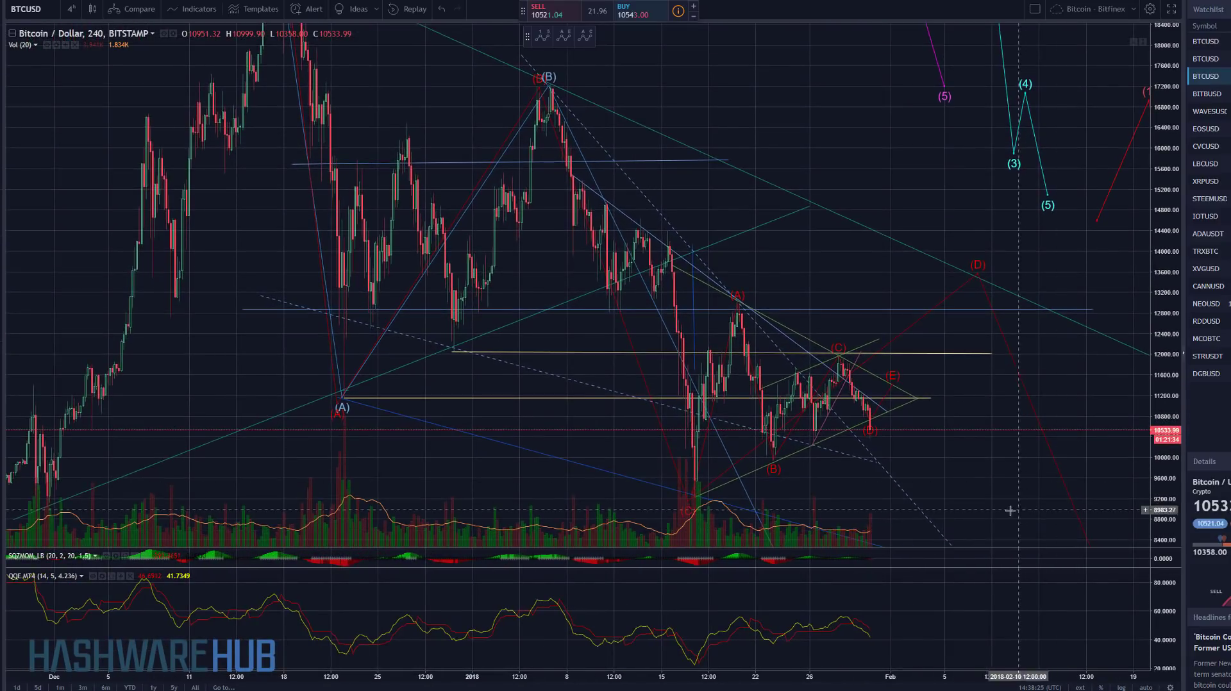
drag(1018, 510, 970, 436)
scroll(791, 332, up, 4)
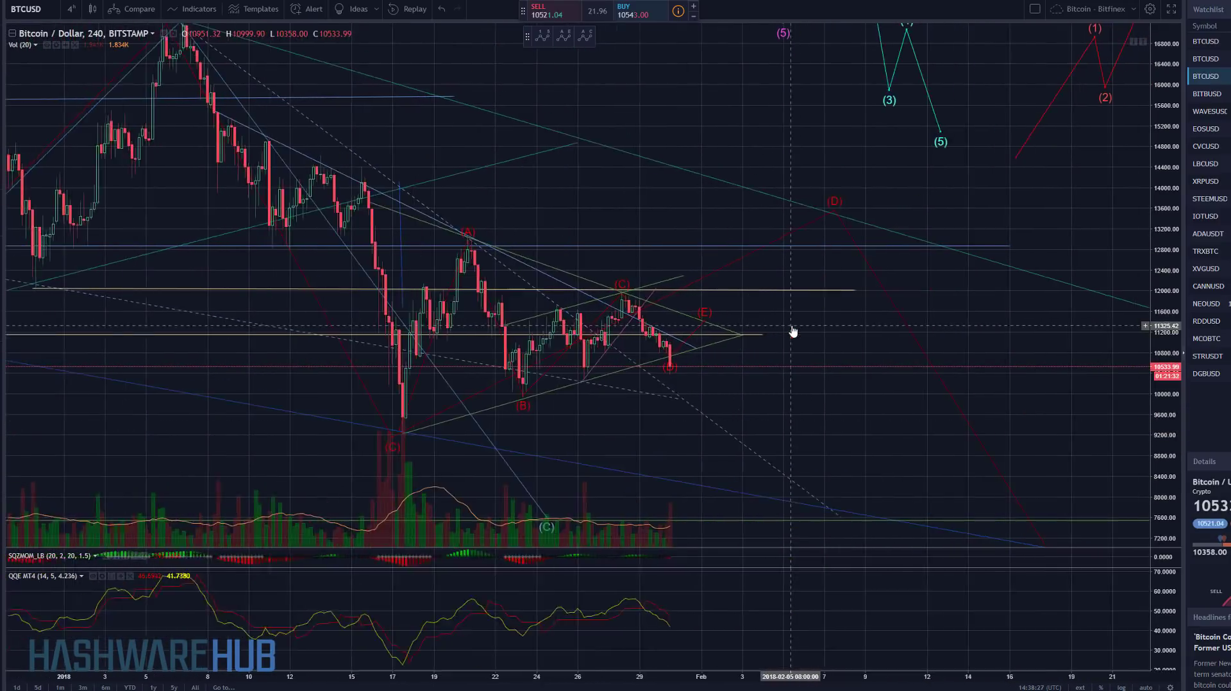
drag(747, 397, 956, 417)
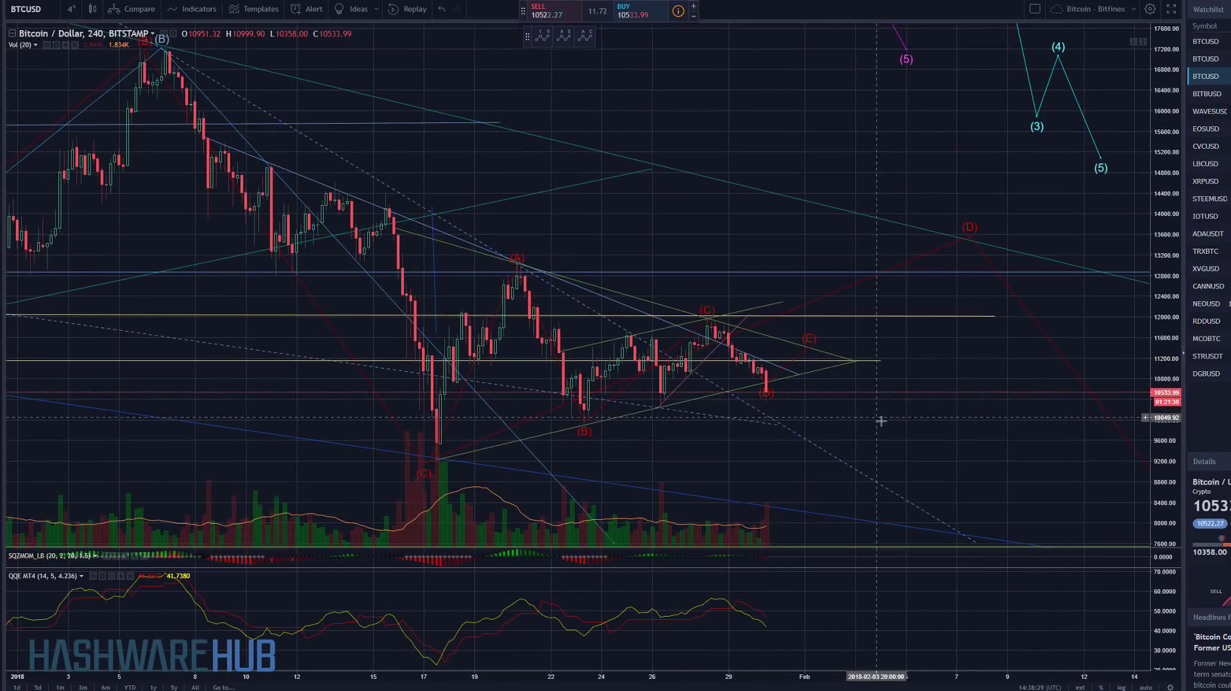
drag(1170, 368, 1172, 309)
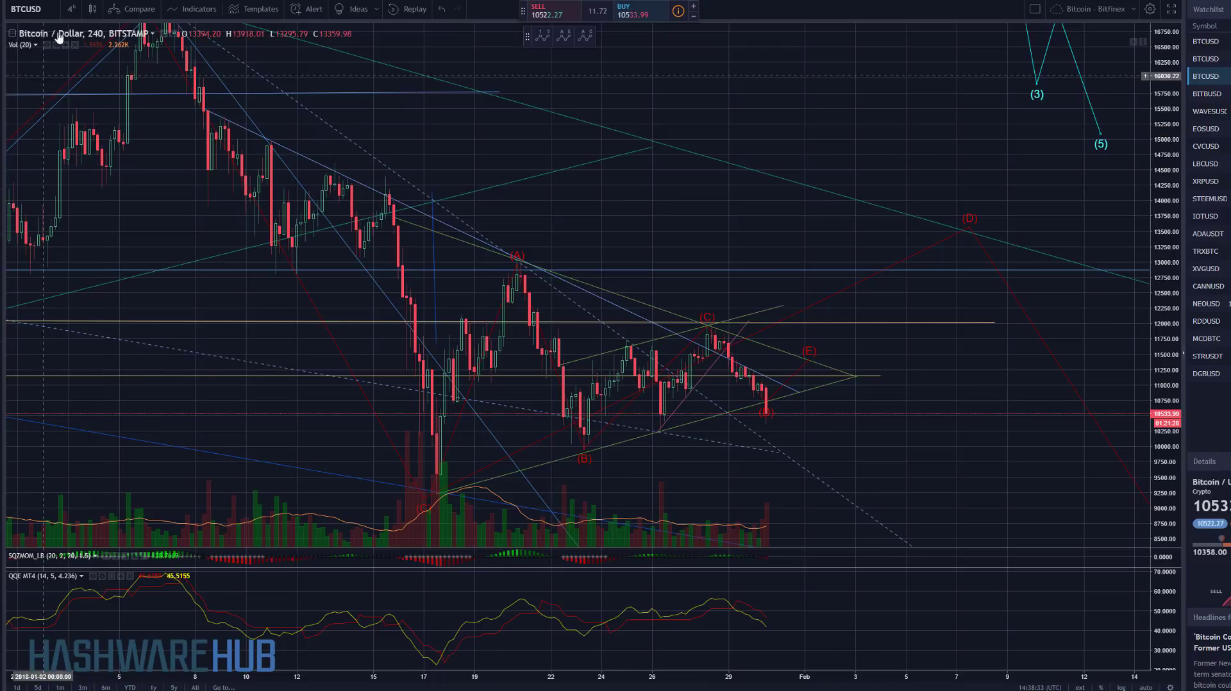
Step: Set the 1-hour interval and zoom out to show late December through early February
click(71, 11)
click(96, 145)
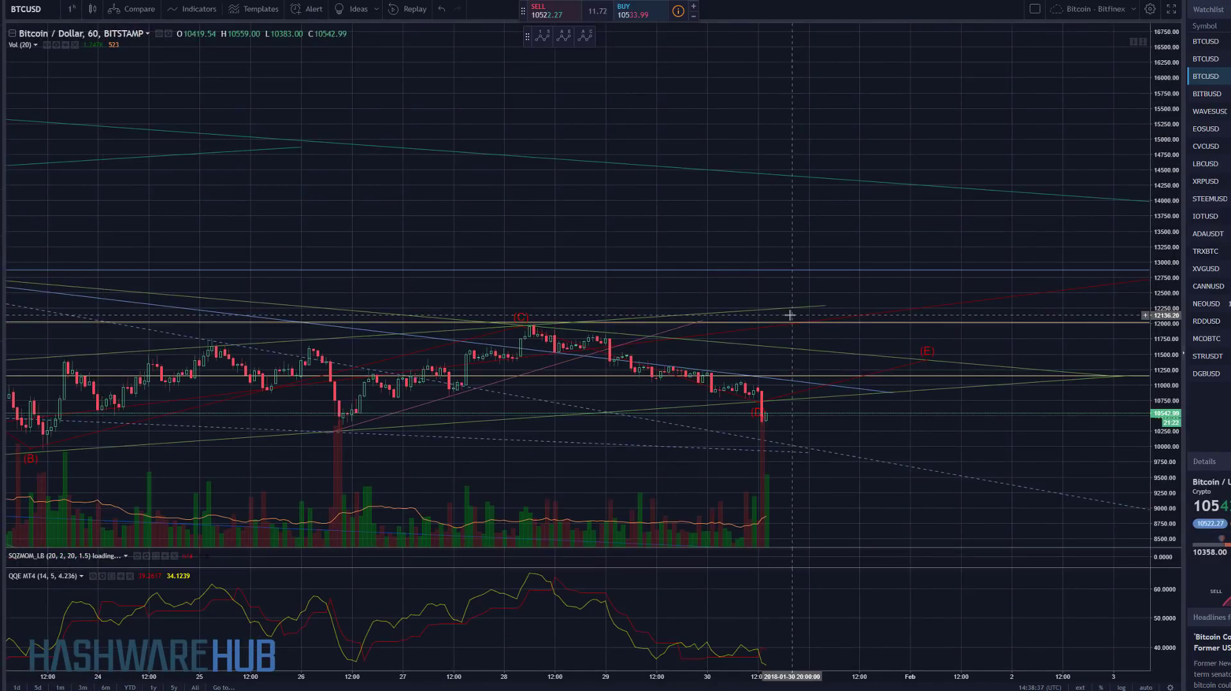
scroll(790, 315, down, 10)
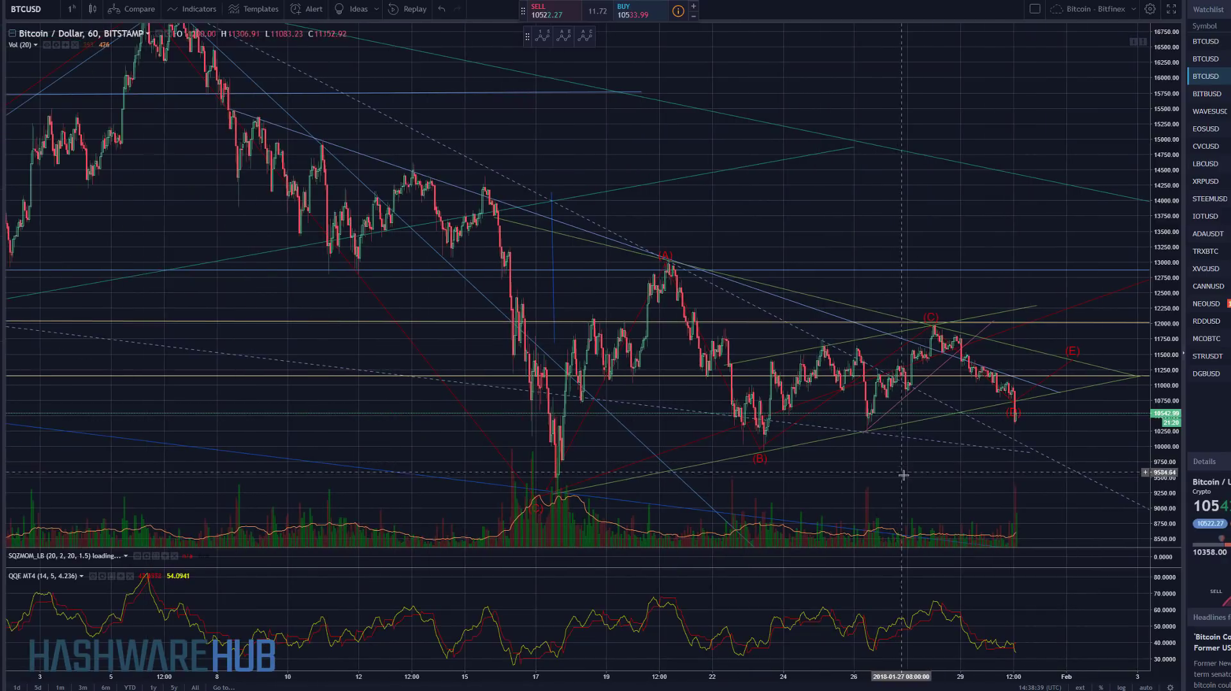
scroll(904, 475, down, 5)
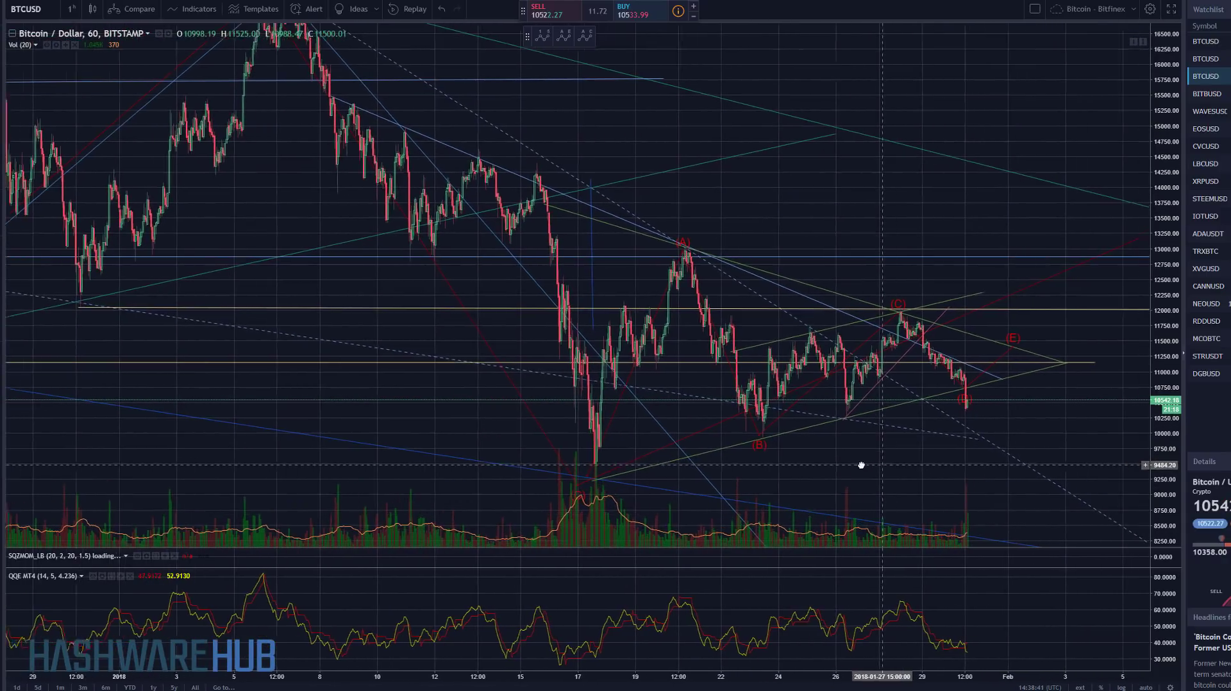
drag(861, 465, 801, 472)
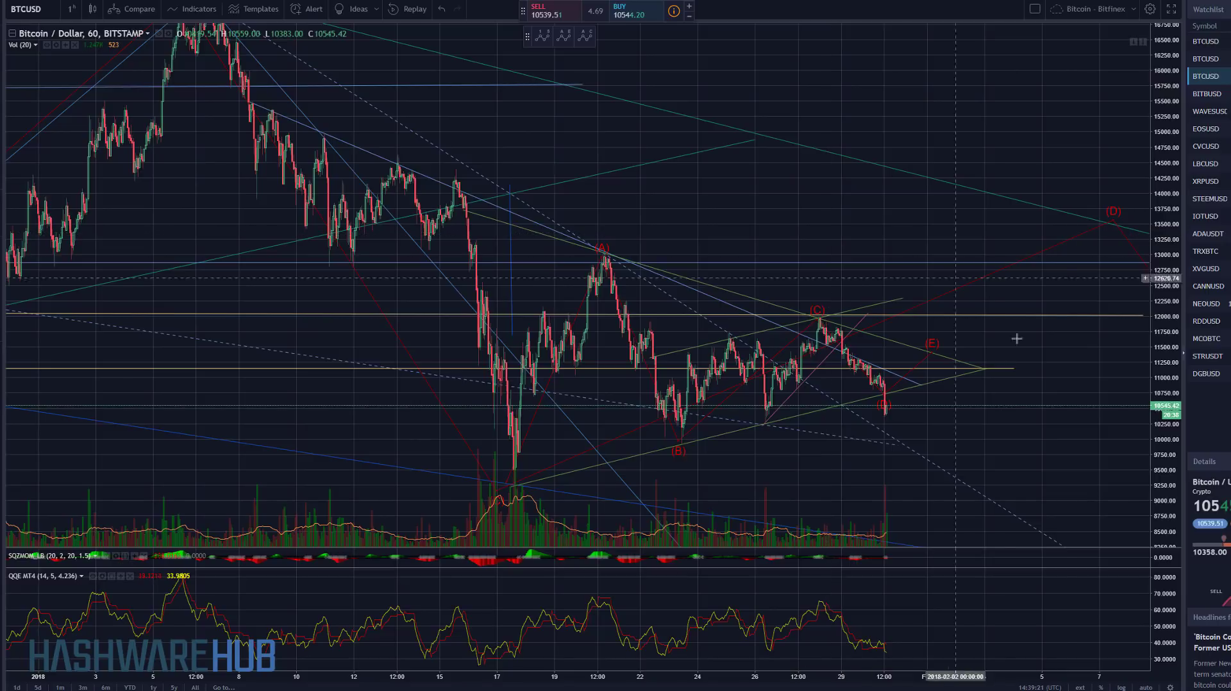
Step: Zoom in on the 1-hour time axis and stretch the price scale to enlarge the triangle candles
scroll(1067, 428, right, 3)
scroll(853, 367, up, 5)
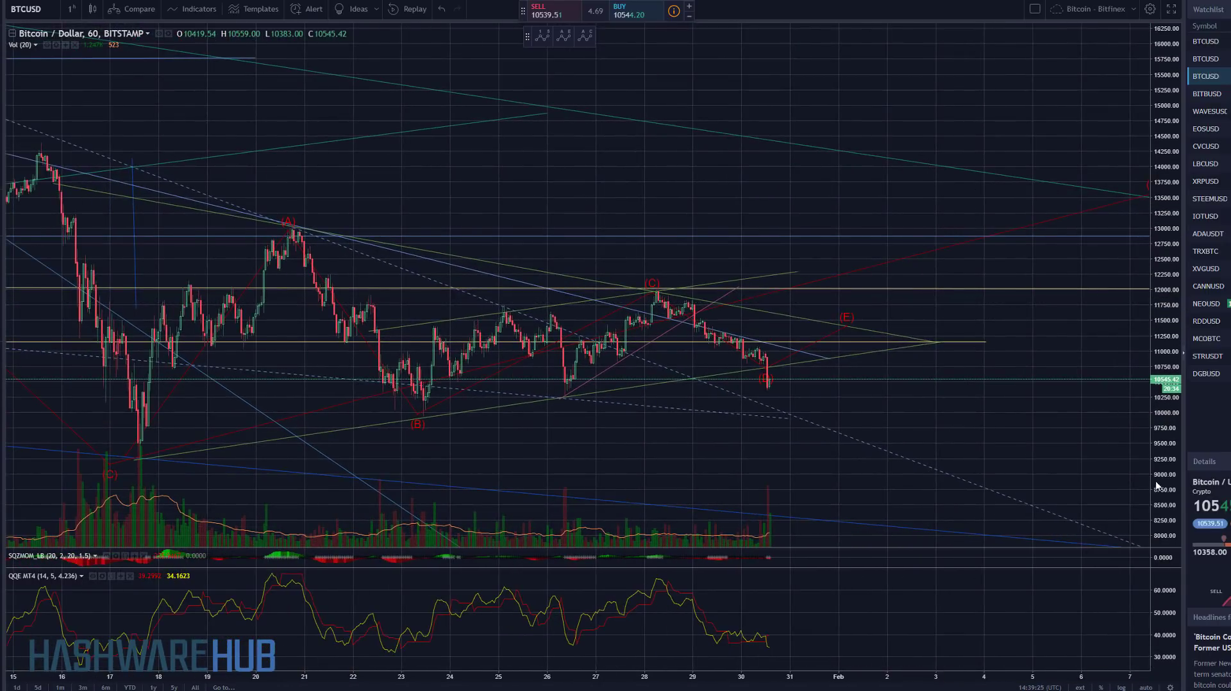
drag(1155, 480, 1136, 261)
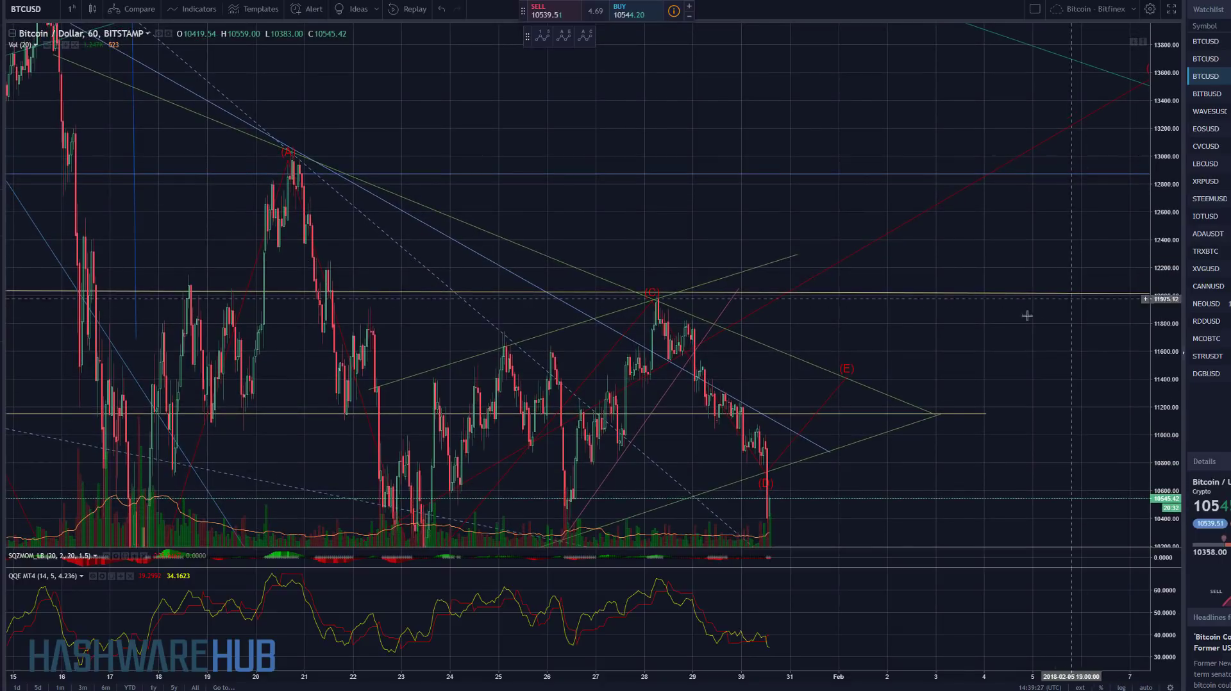
drag(967, 310, 979, 277)
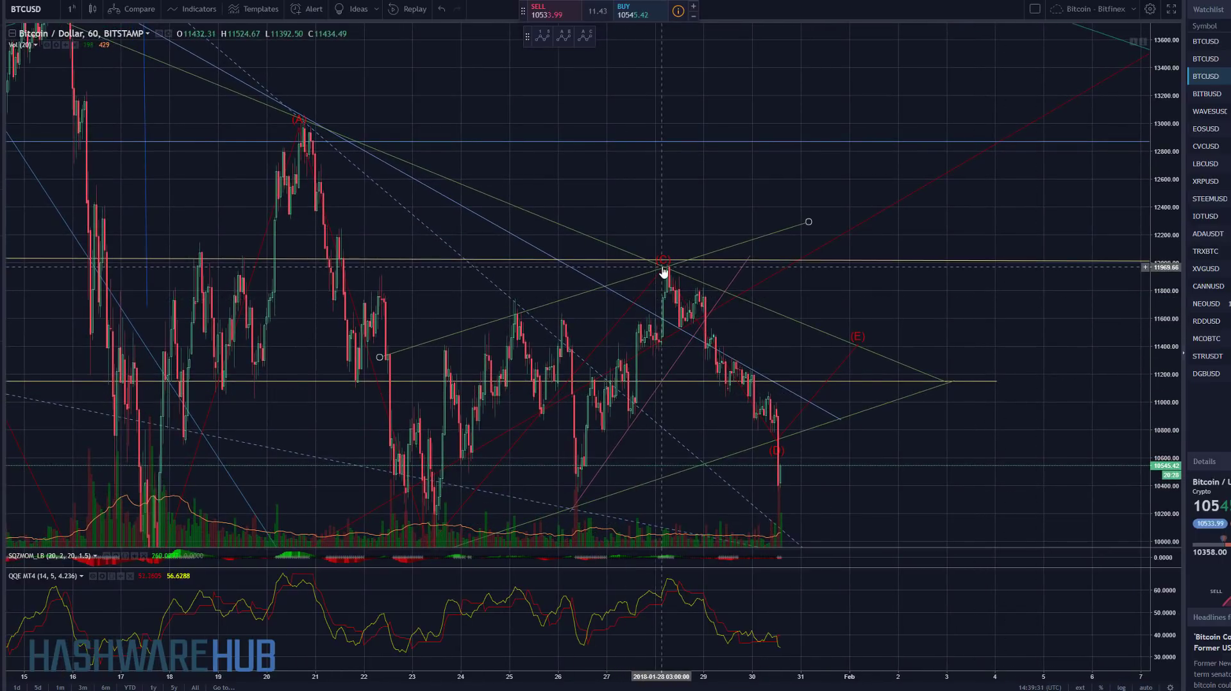
Step: Centre the triangle so price near 10,560 sits beneath the projected (E) label
scroll(943, 274, down, 3)
drag(1001, 278, 919, 276)
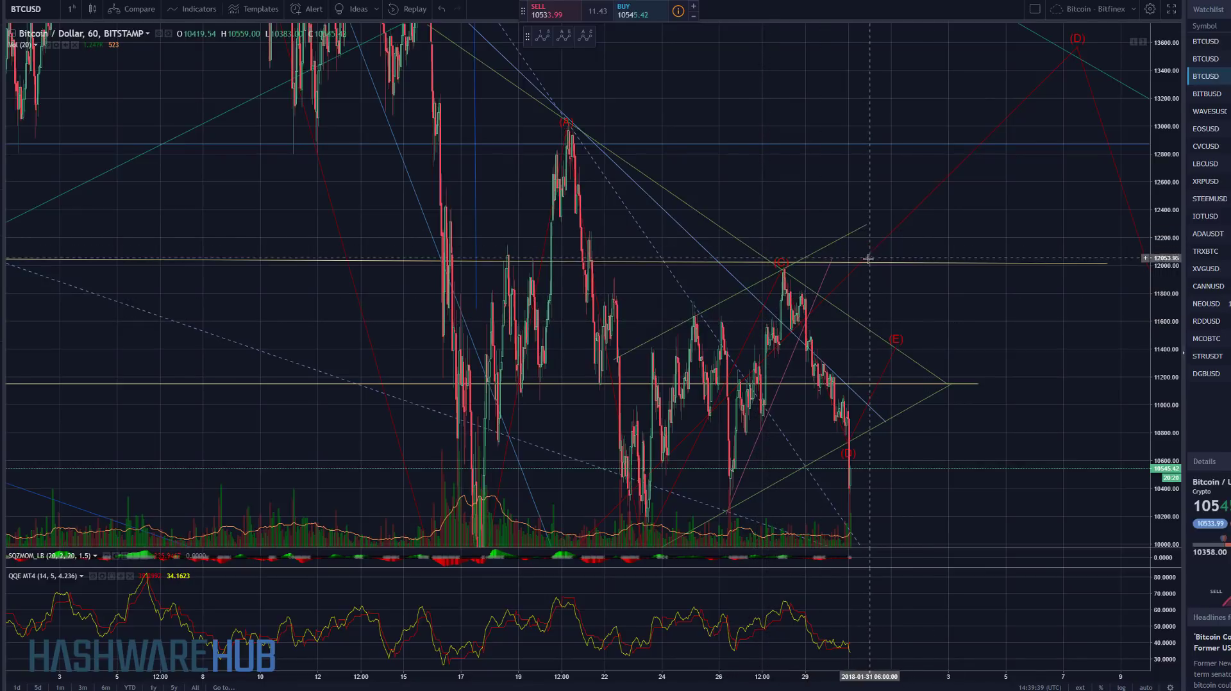
drag(868, 288, 883, 285)
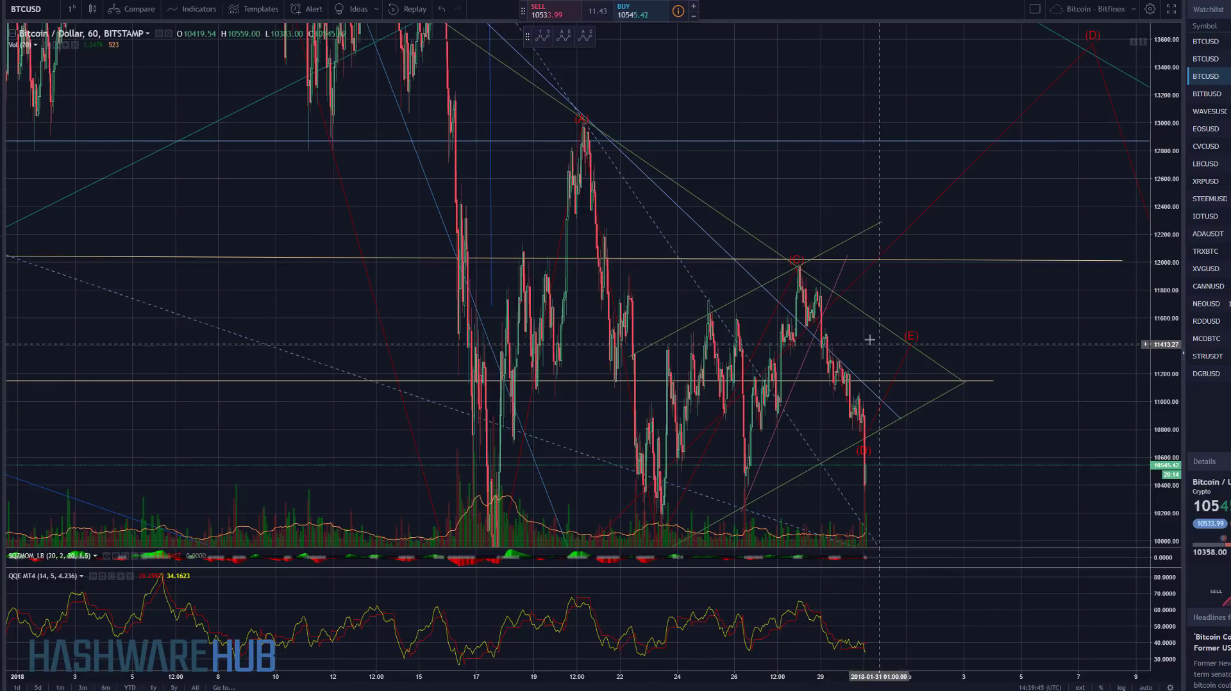
drag(786, 182, 763, 236)
drag(838, 239, 667, 178)
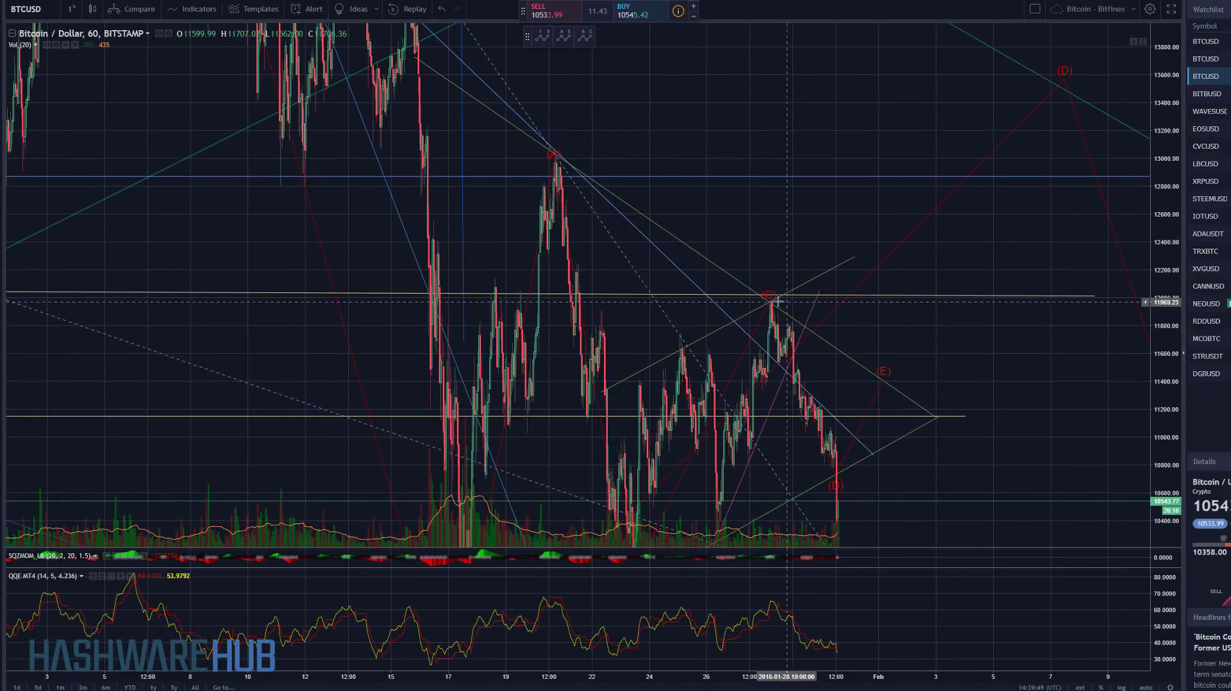
drag(934, 315, 934, 290)
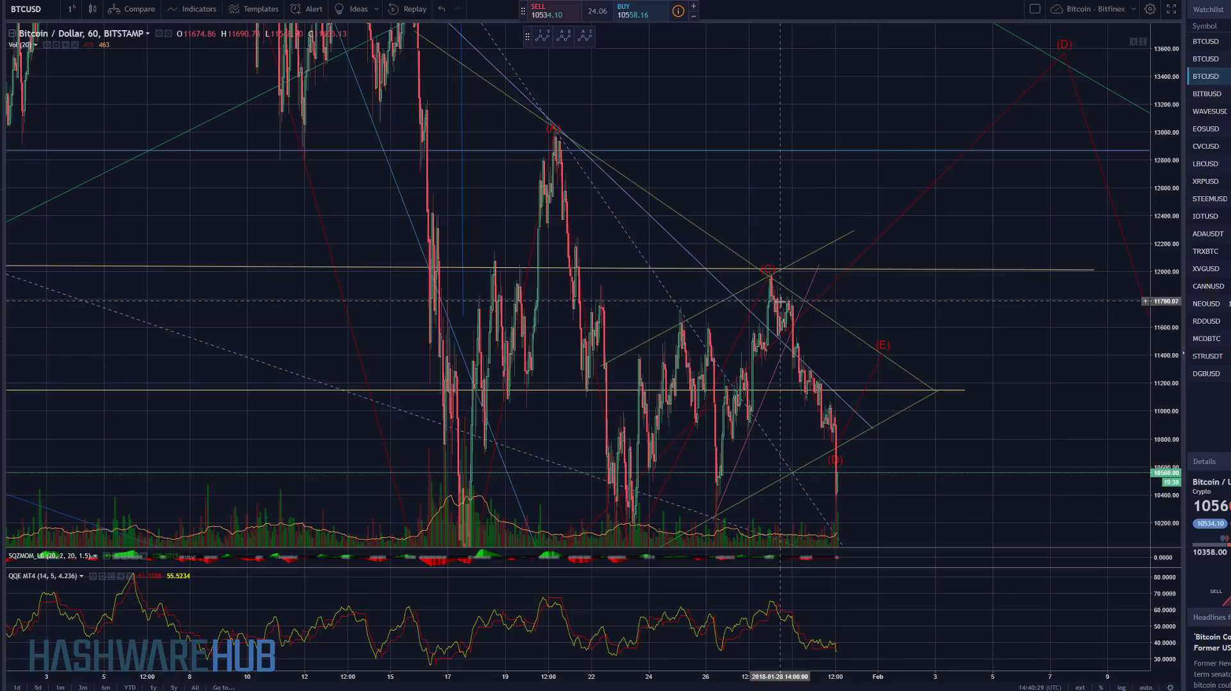
scroll(819, 349, down, 3)
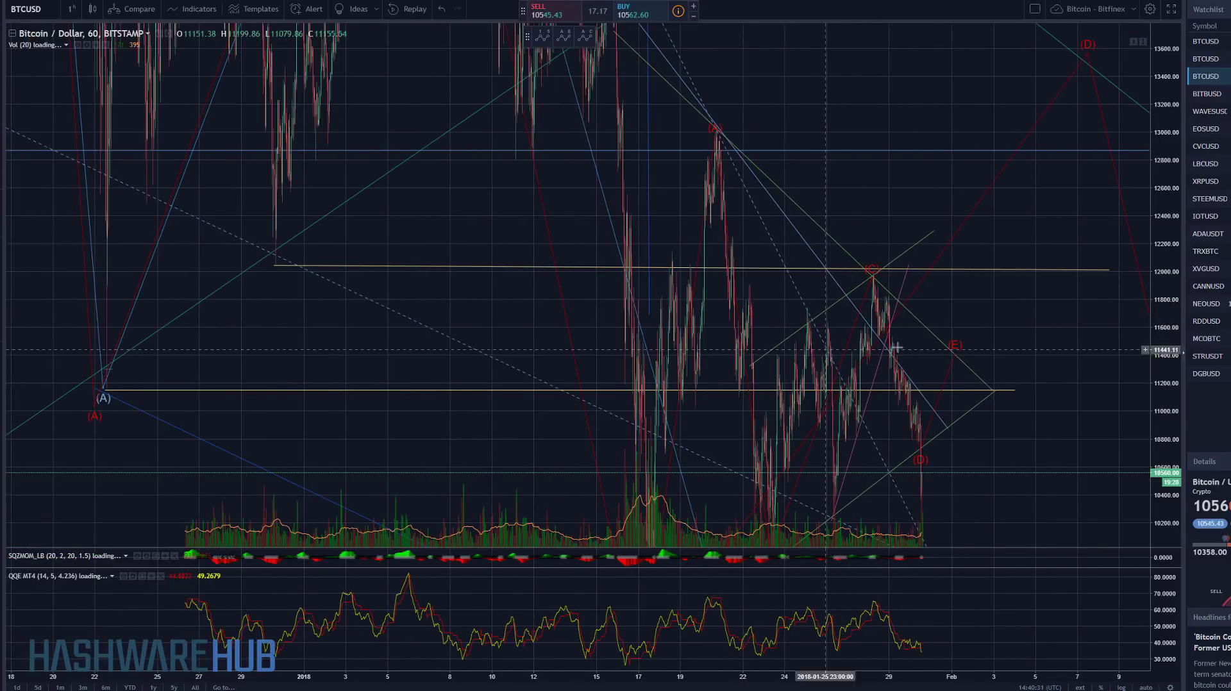
drag(1030, 344, 959, 204)
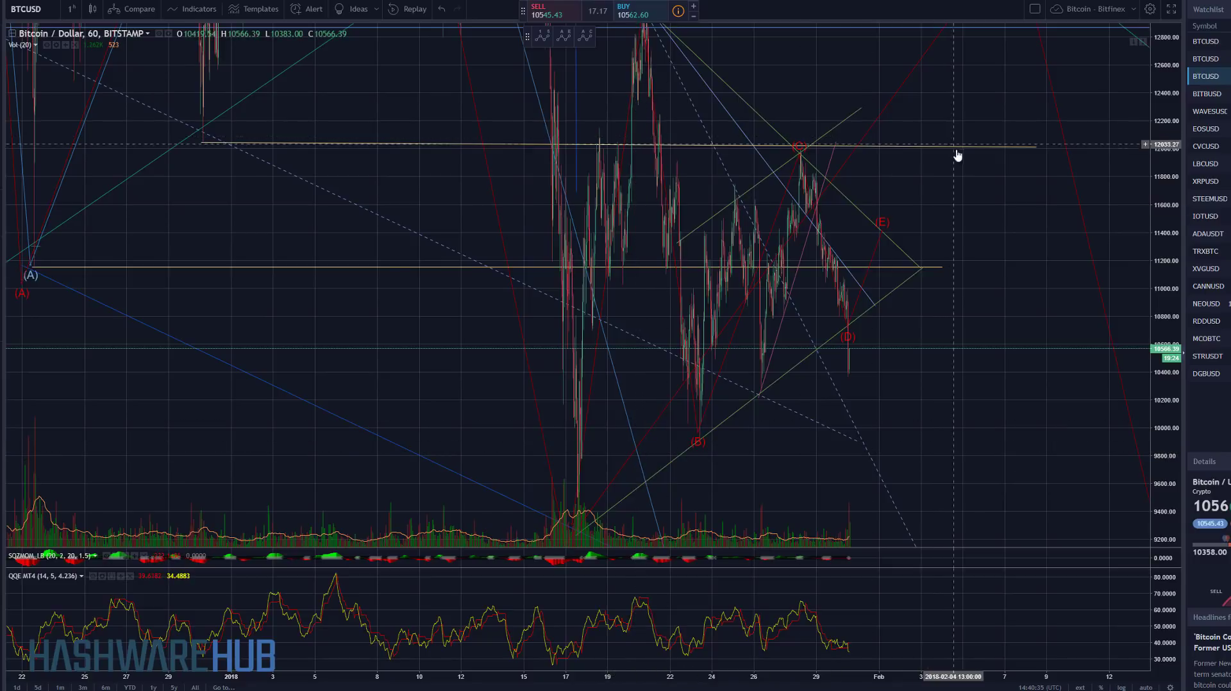
drag(968, 220, 781, 366)
scroll(943, 211, up, 1)
scroll(943, 210, up, 2)
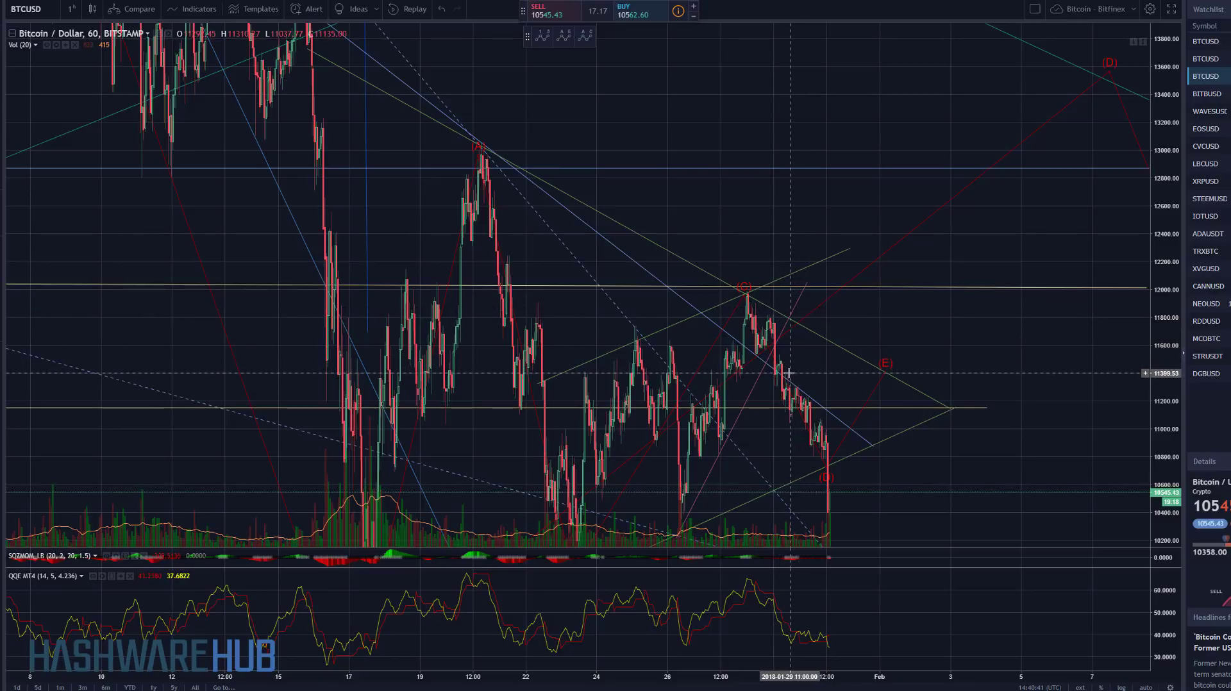
click(699, 314)
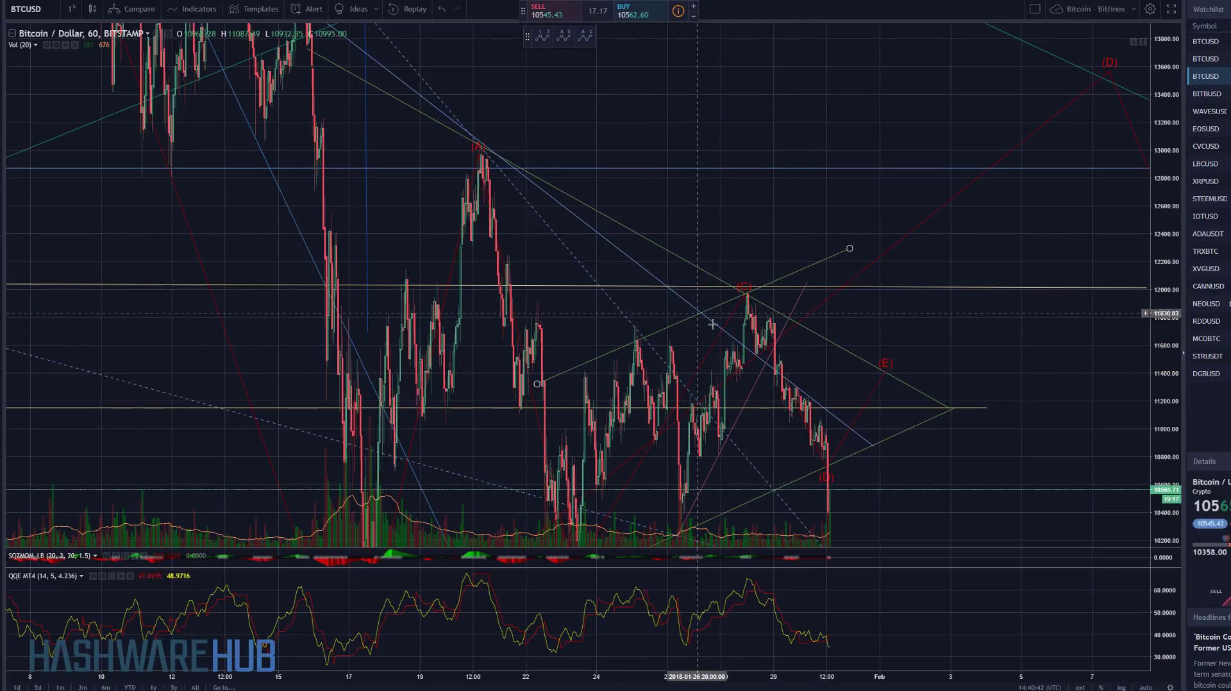
click(778, 368)
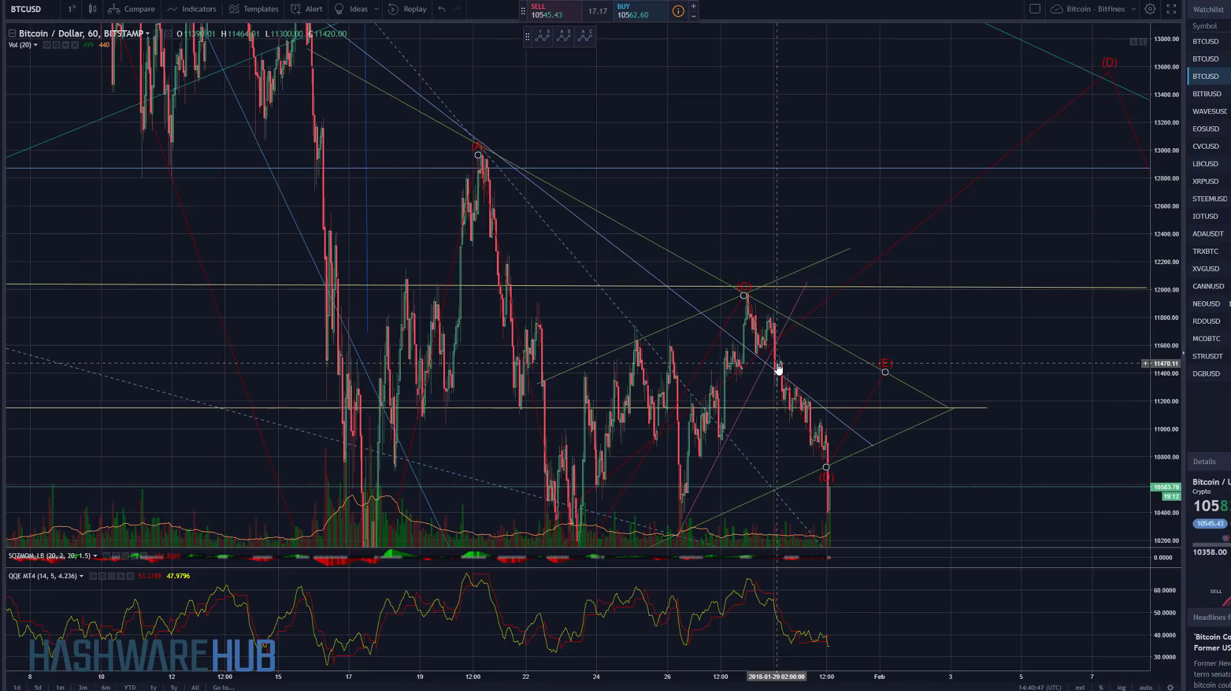
drag(1045, 506, 1046, 498)
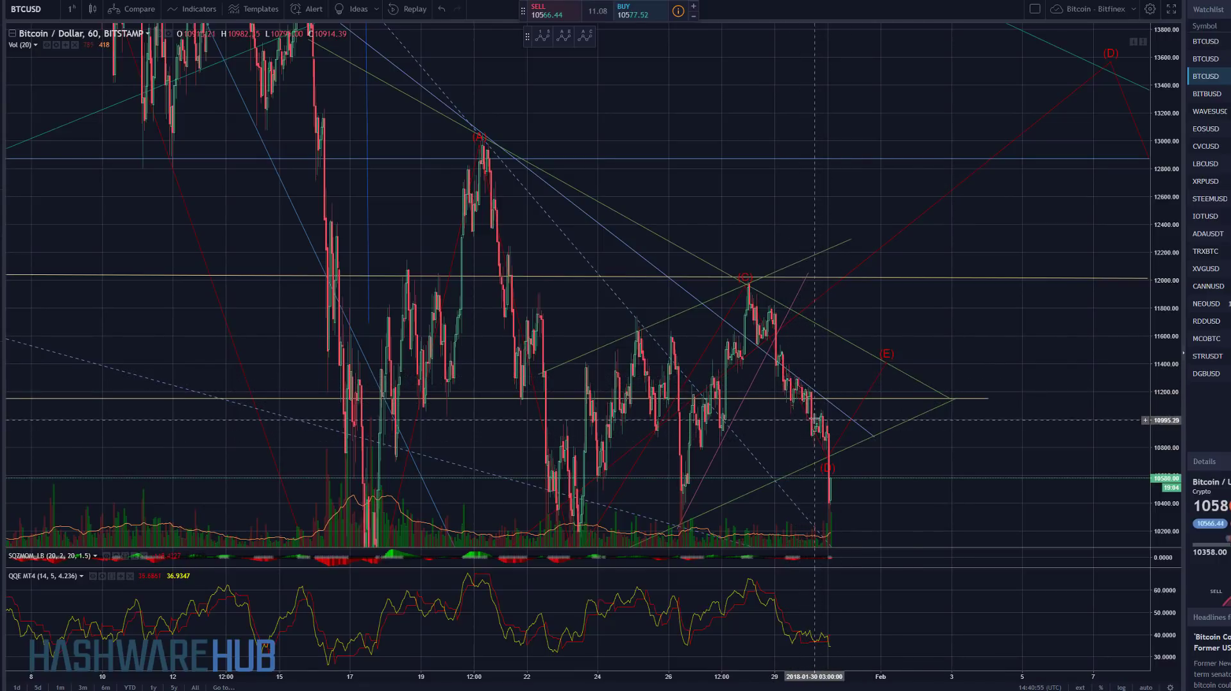
scroll(949, 413, up, 5)
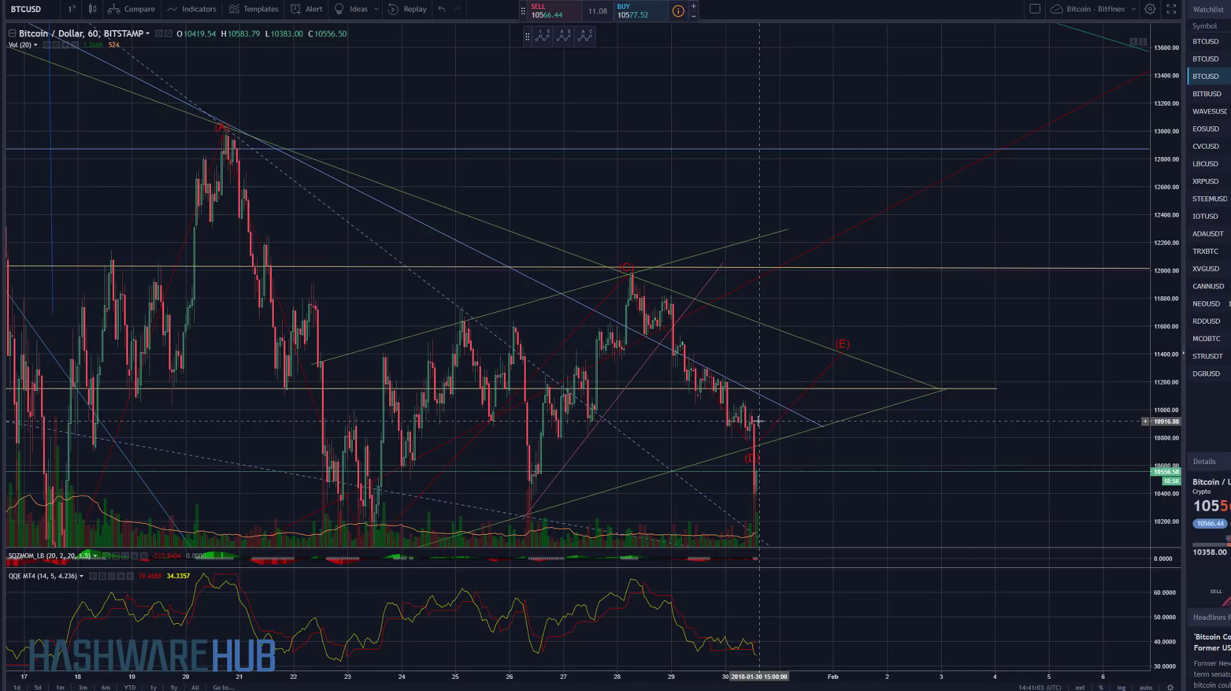
scroll(1023, 465, down, 2)
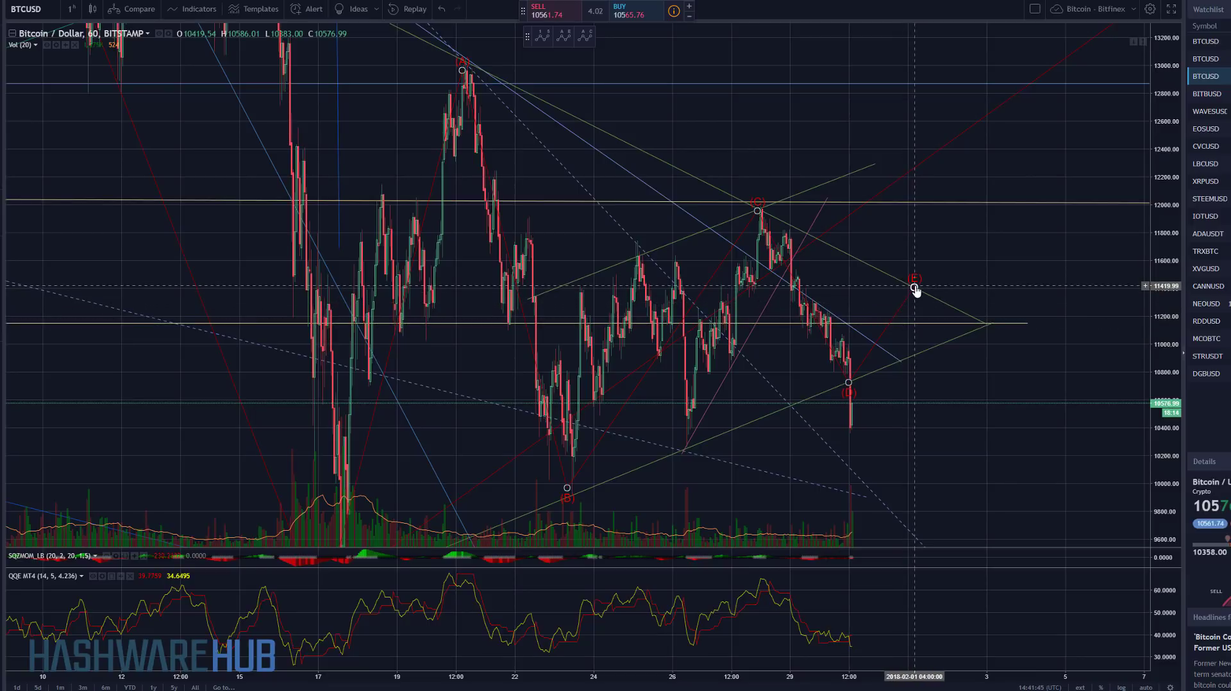
Step: Zoom out and compress the price scale to bring the (C) low near 9200 into view
scroll(1003, 456, down, 3)
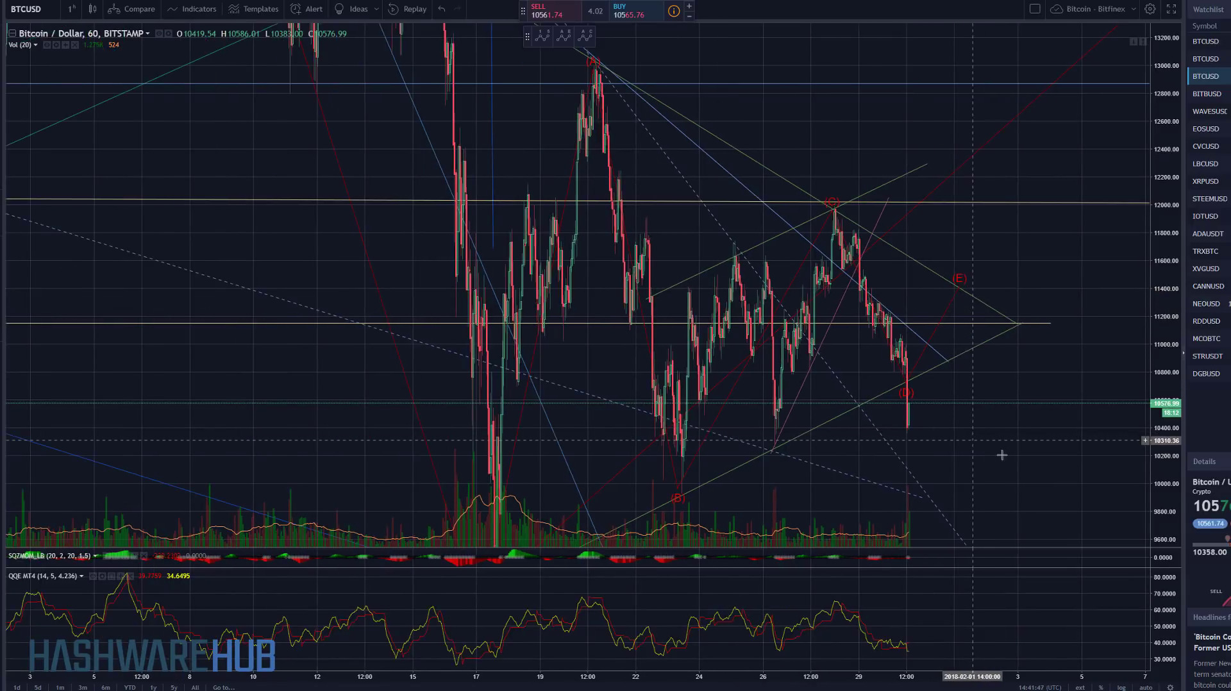
drag(1017, 460, 994, 447)
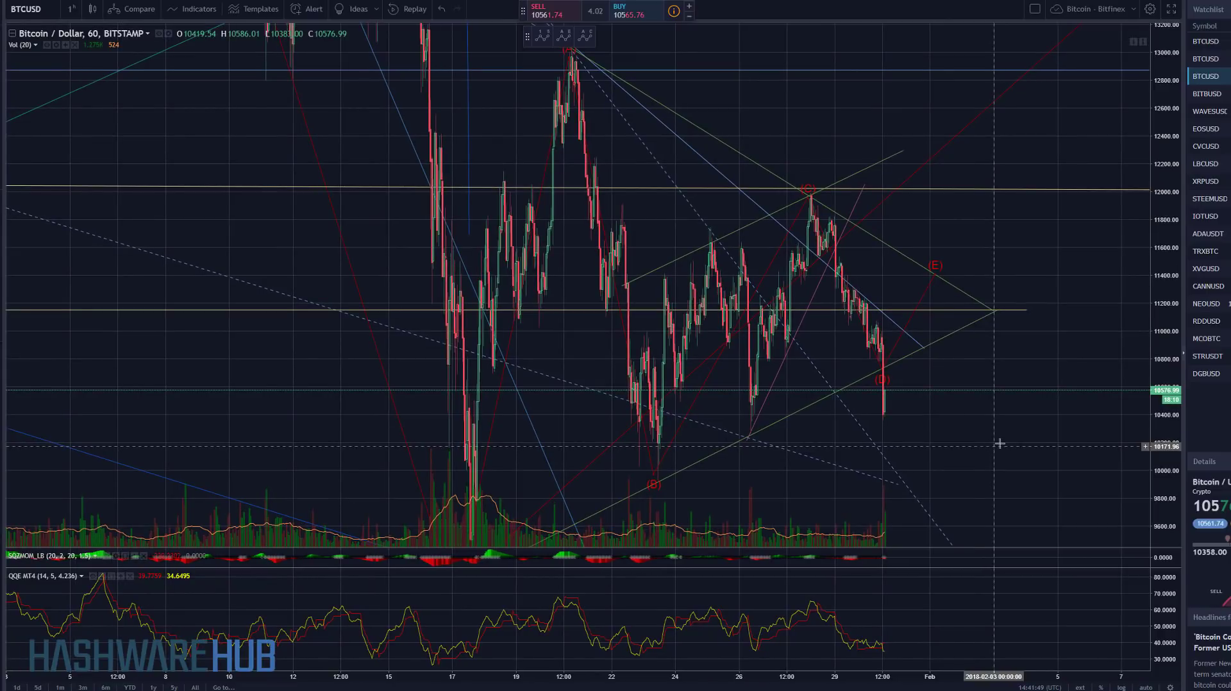
drag(921, 459, 889, 482)
drag(1164, 226, 1162, 384)
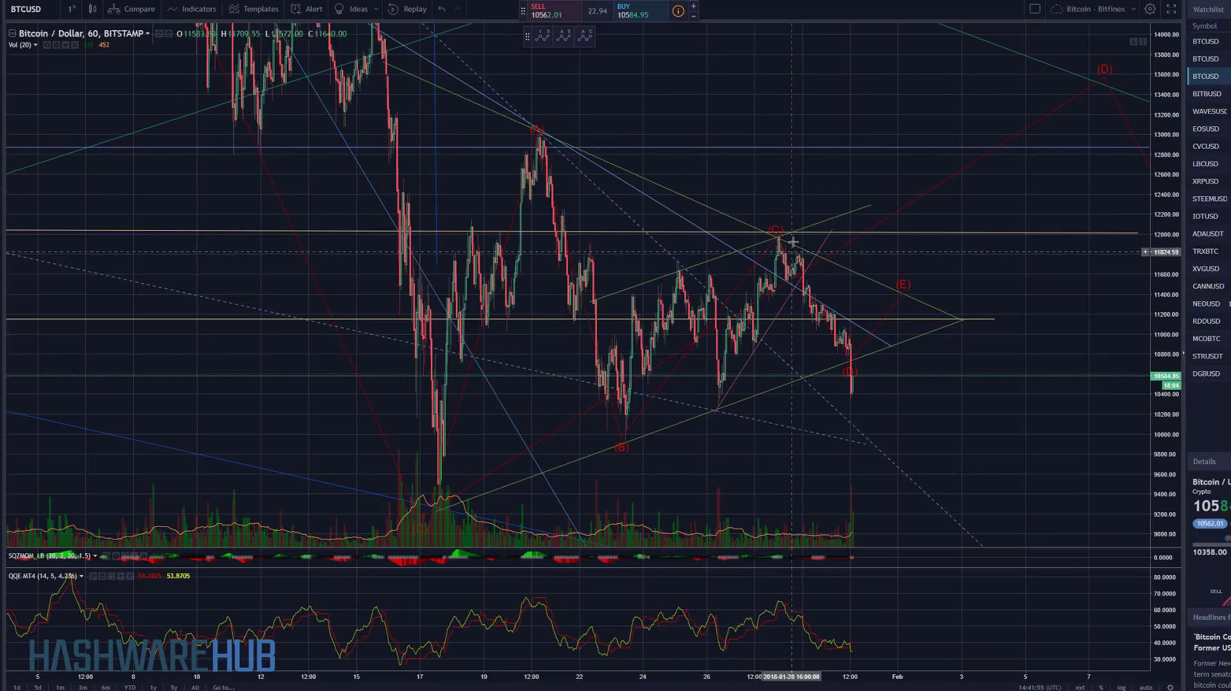
drag(1007, 489, 964, 383)
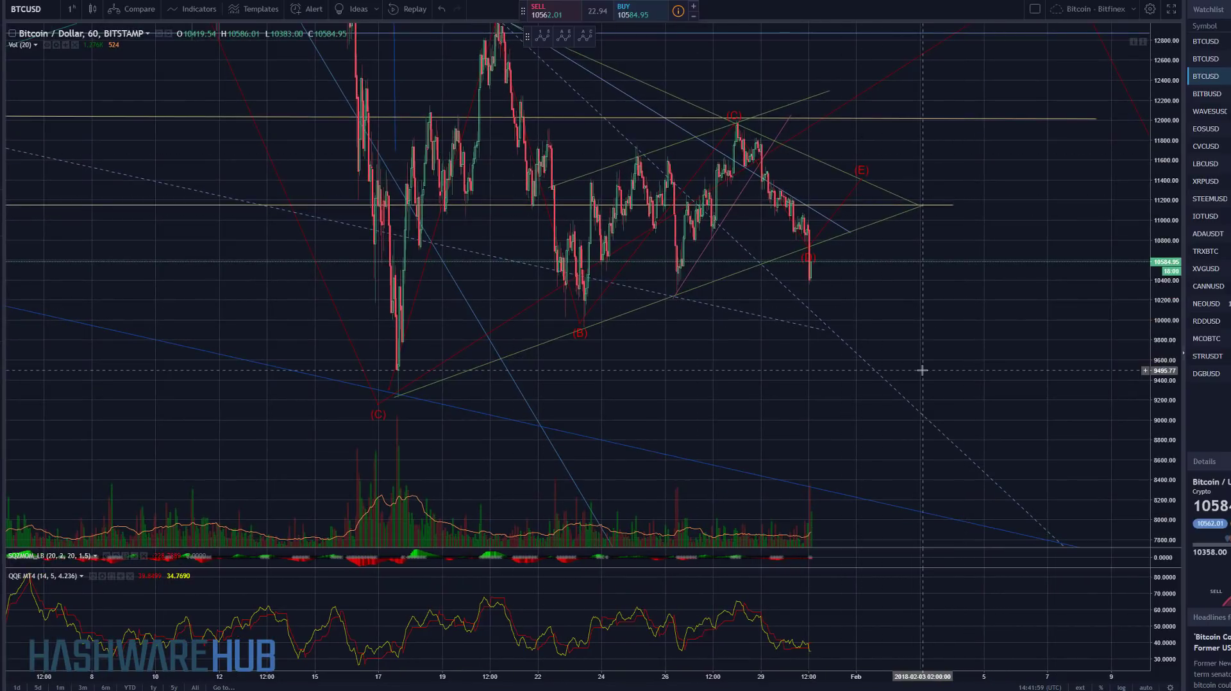
Step: Frame the full triangle and squeeze the price range to about 7200–13600
drag(921, 360, 923, 364)
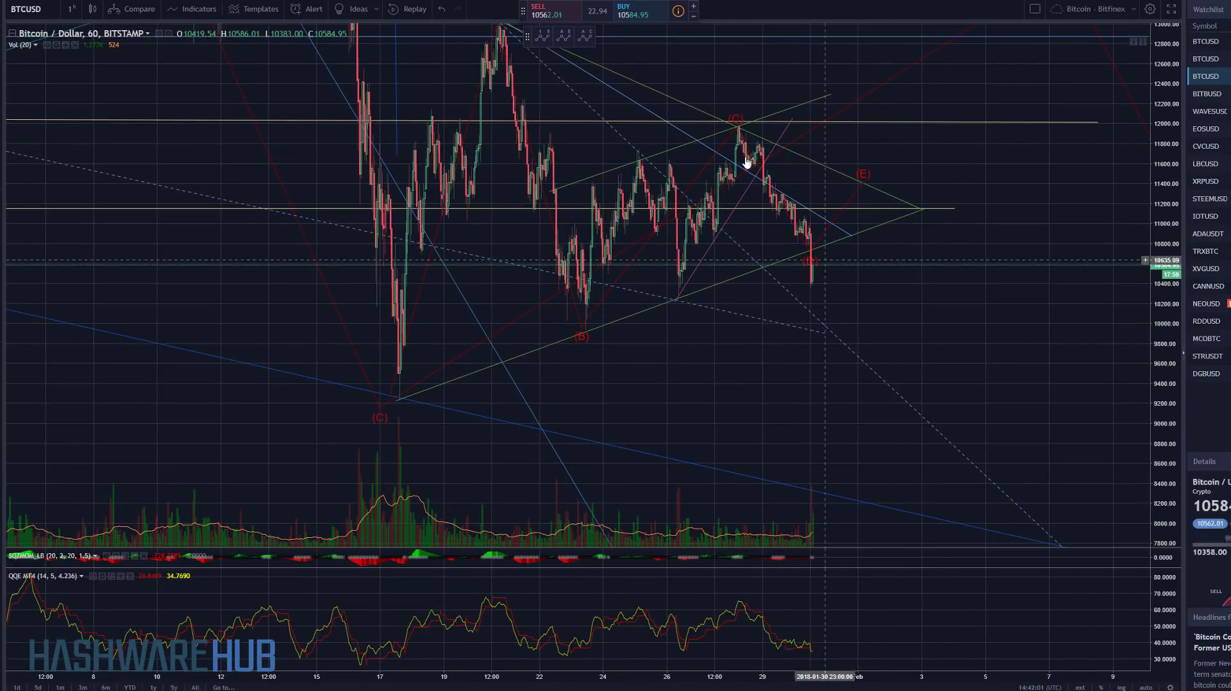
drag(749, 168, 737, 171)
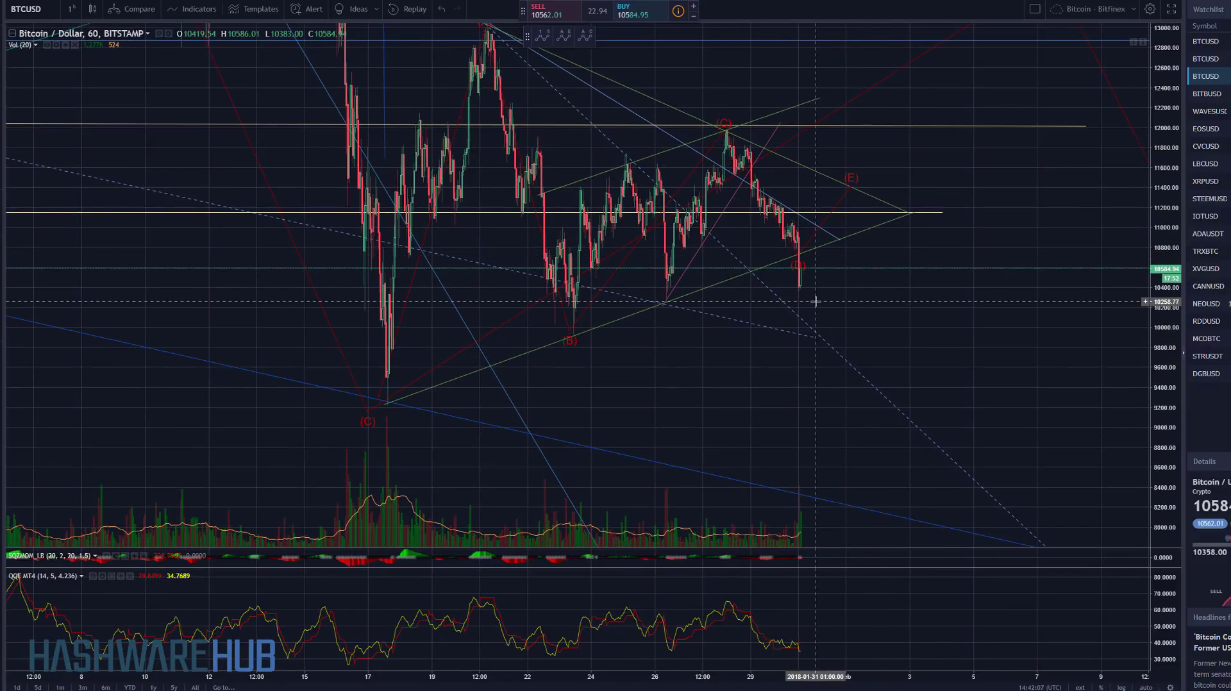
scroll(816, 333, down, 2)
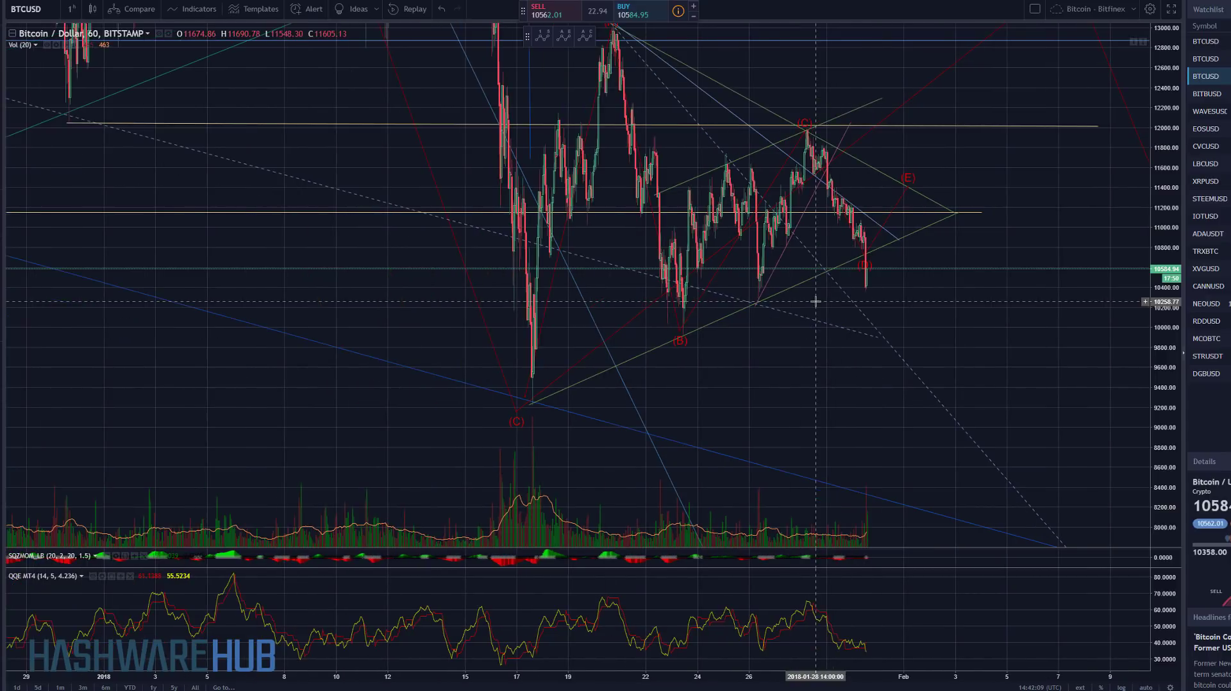
drag(970, 343, 851, 297)
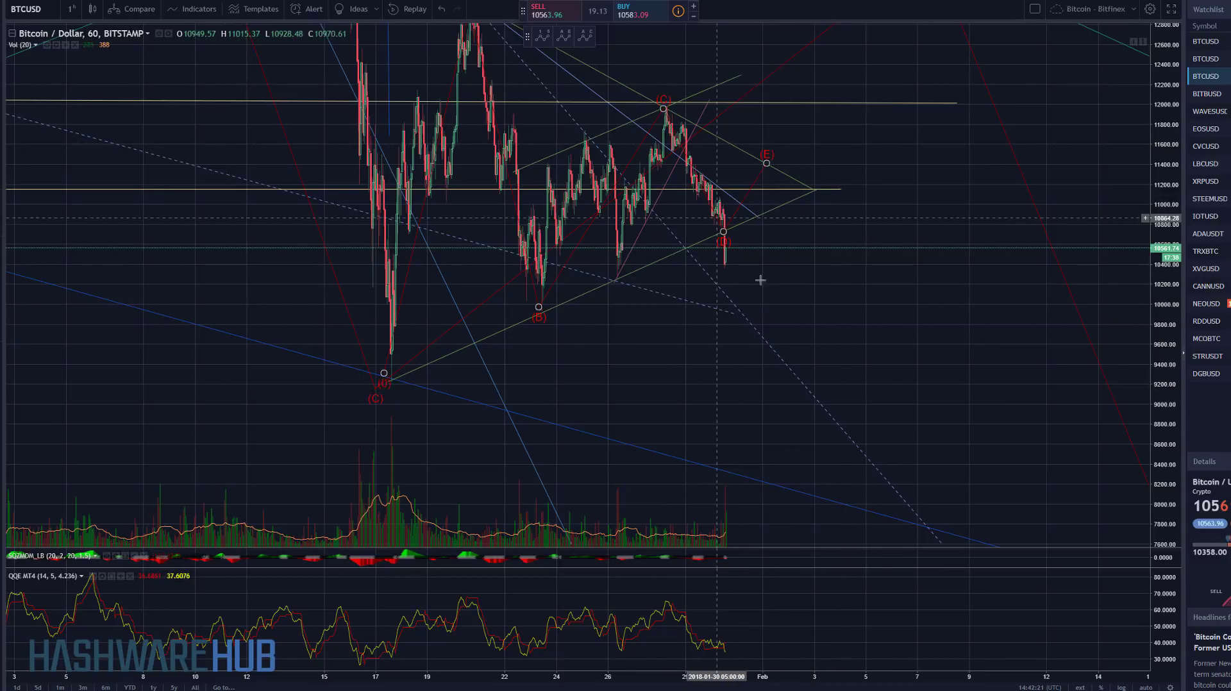
drag(890, 343, 887, 368)
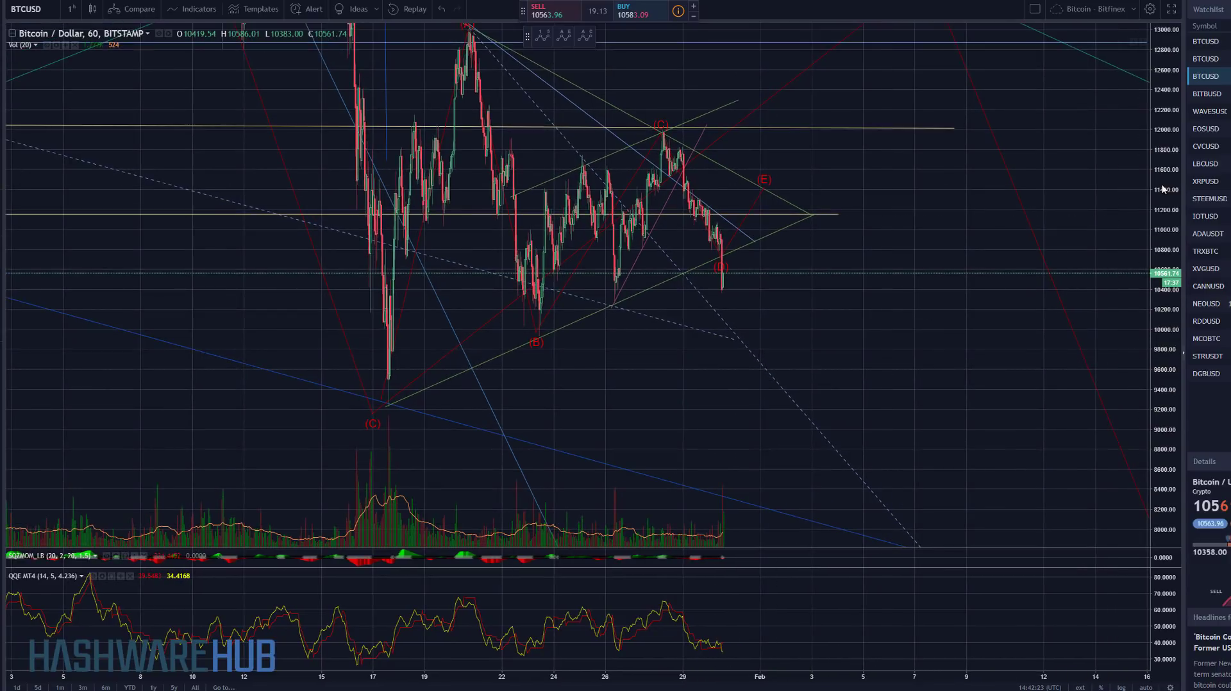
drag(1157, 192, 1157, 288)
Step: Zoom out to show the November–December rally and the (E) and (C) labels
scroll(638, 342, down, 6)
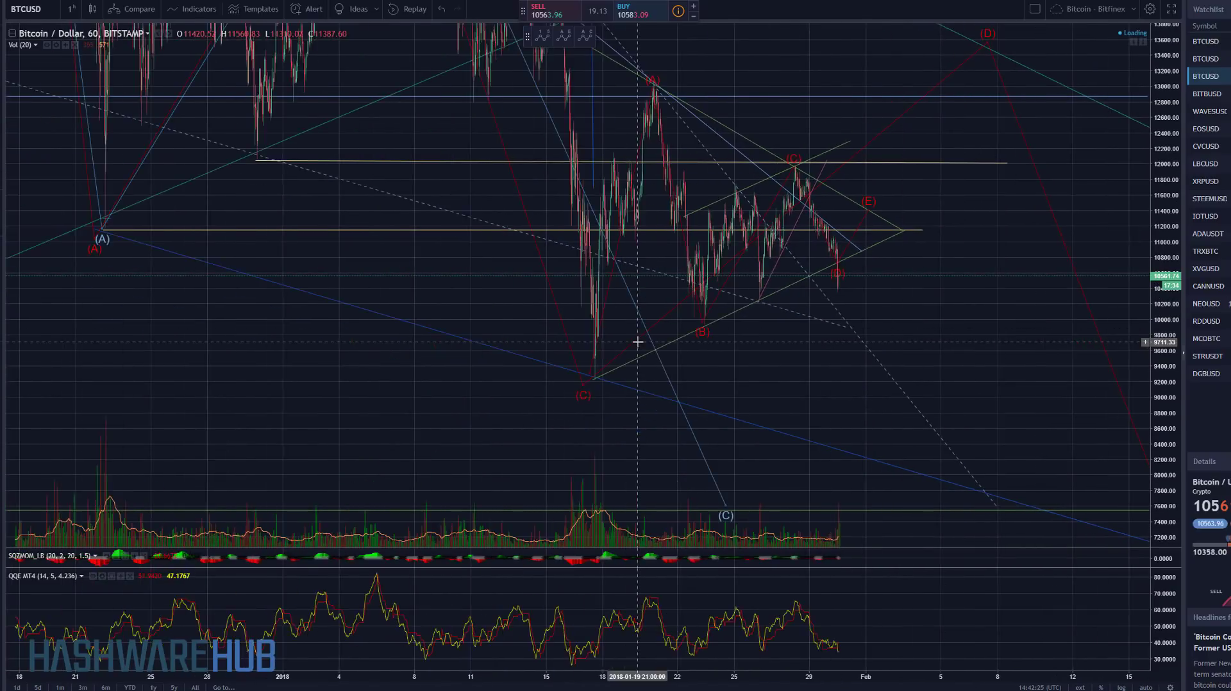
drag(637, 349, 568, 296)
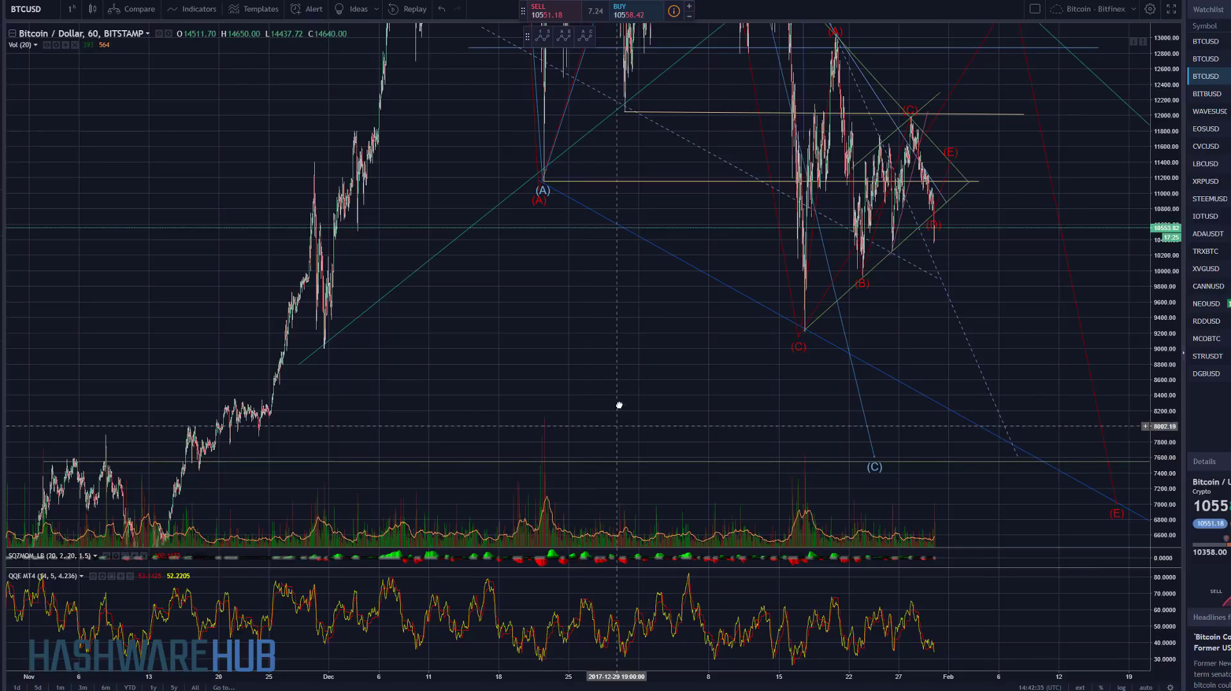
drag(618, 406, 690, 271)
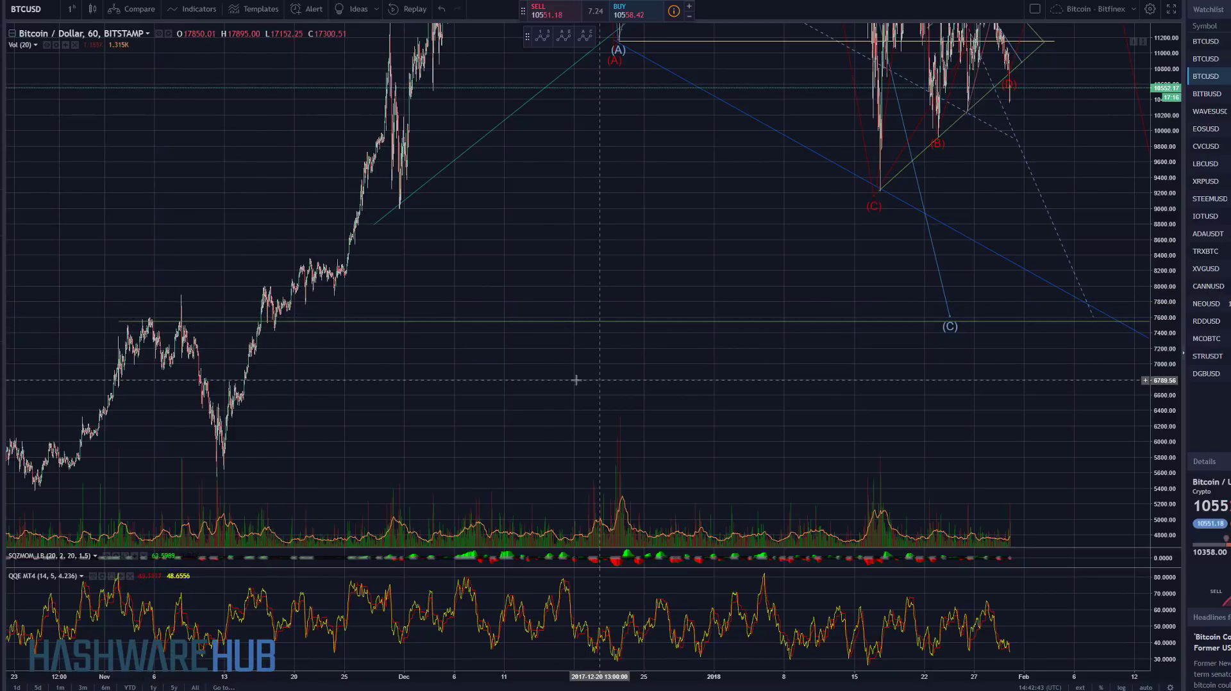
drag(263, 340, 200, 349)
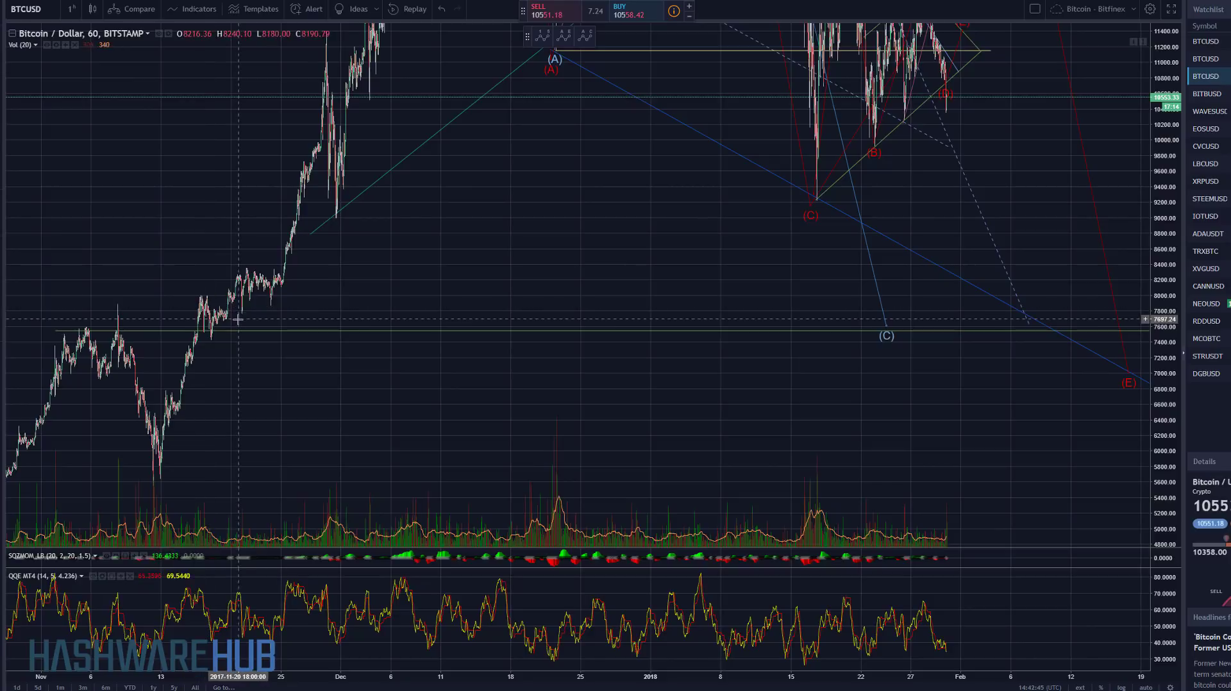
drag(521, 239, 448, 343)
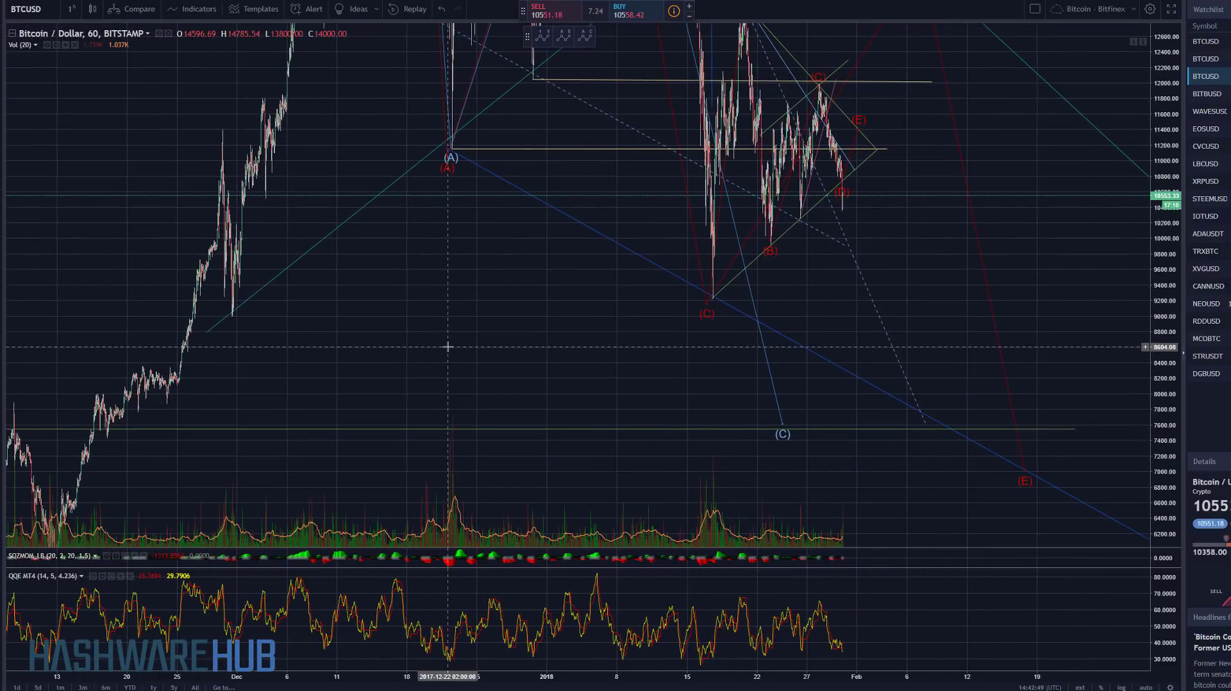
Step: Compress the price range to 5200–14000 and recentre on the larger ABC structure
scroll(449, 344, down, 3)
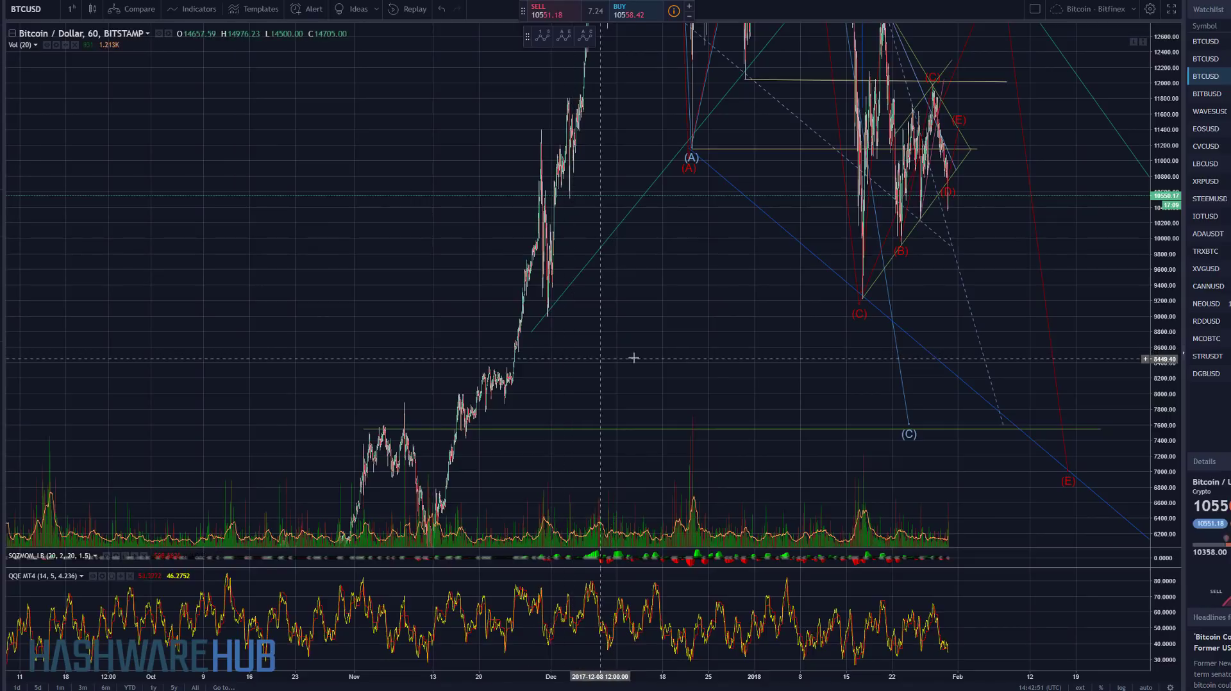
drag(633, 358, 566, 357)
drag(1167, 96, 663, 477)
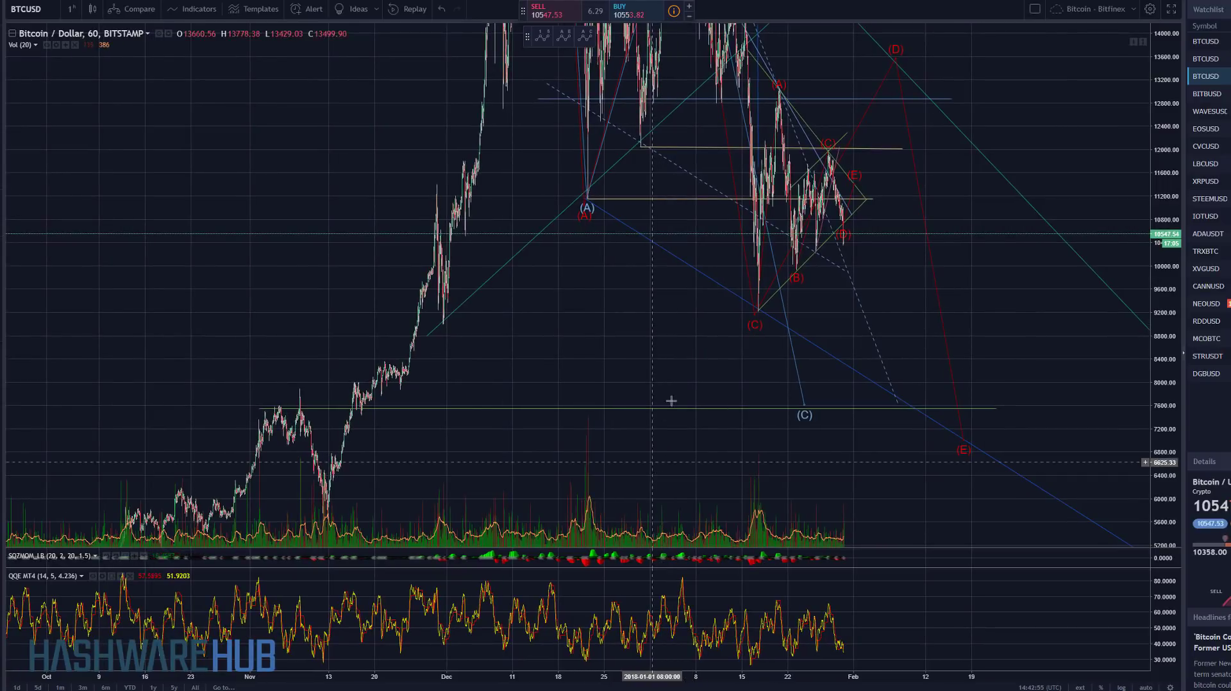
drag(650, 356, 549, 385)
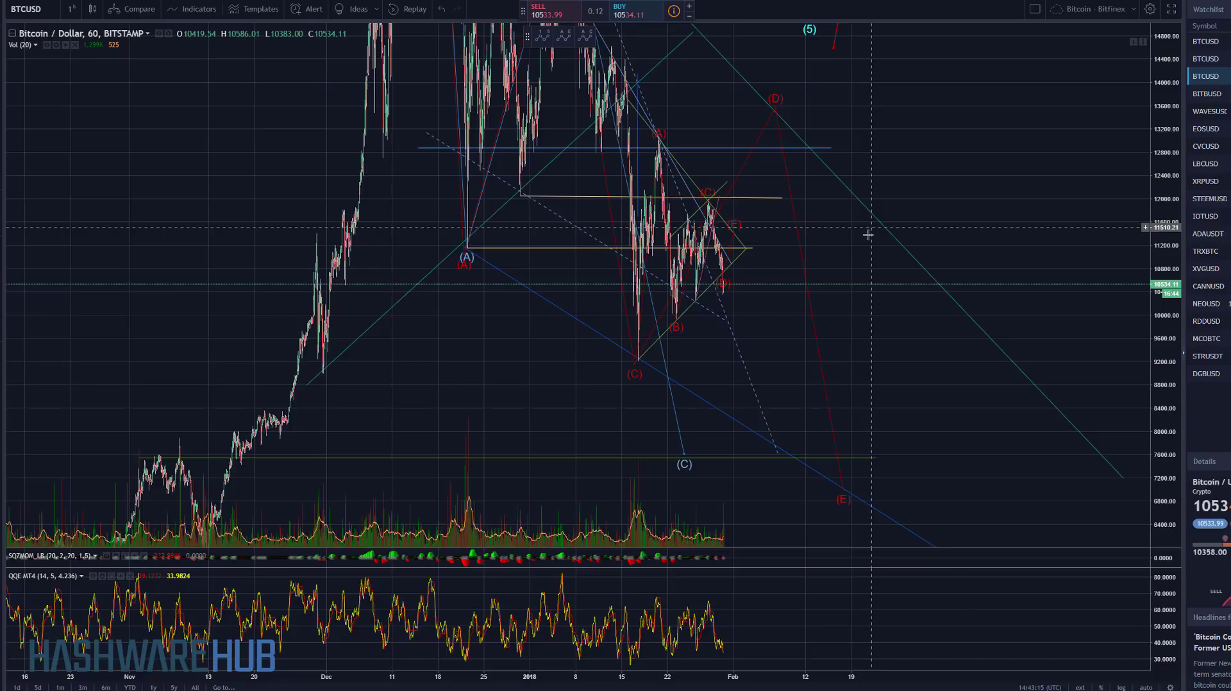
Step: Reveal the (1)–(5) projections and compress the price scale to fit the 20,000 peak
drag(867, 234, 872, 307)
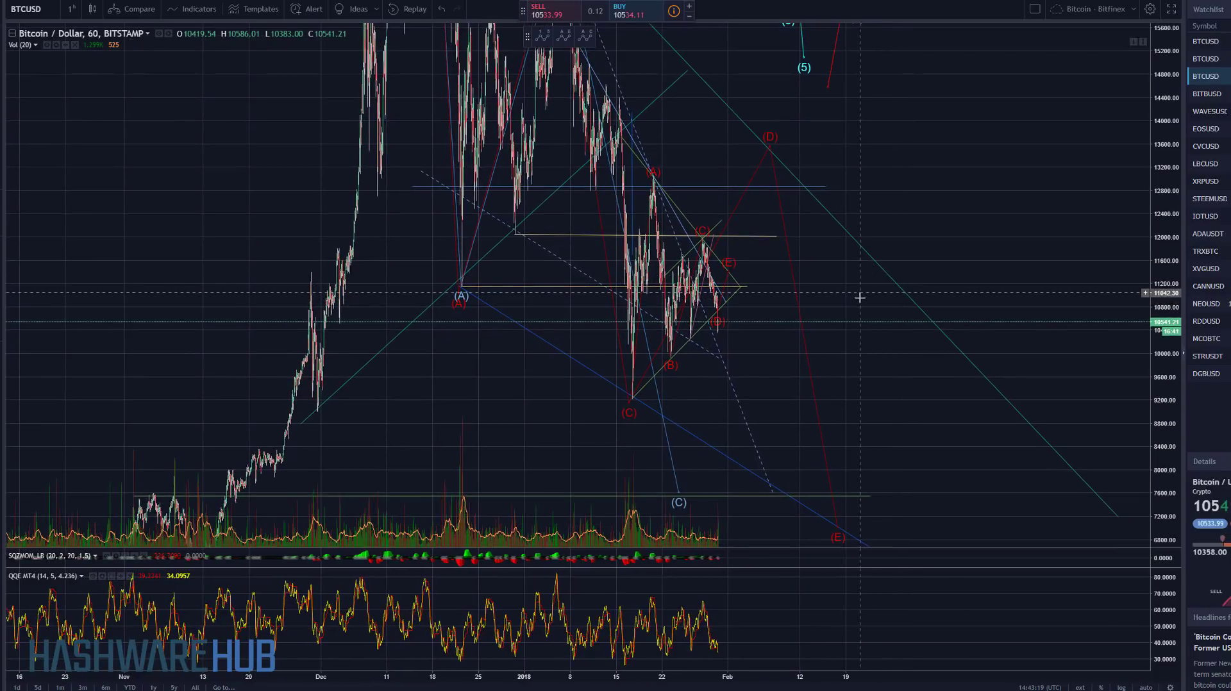
drag(860, 298, 859, 405)
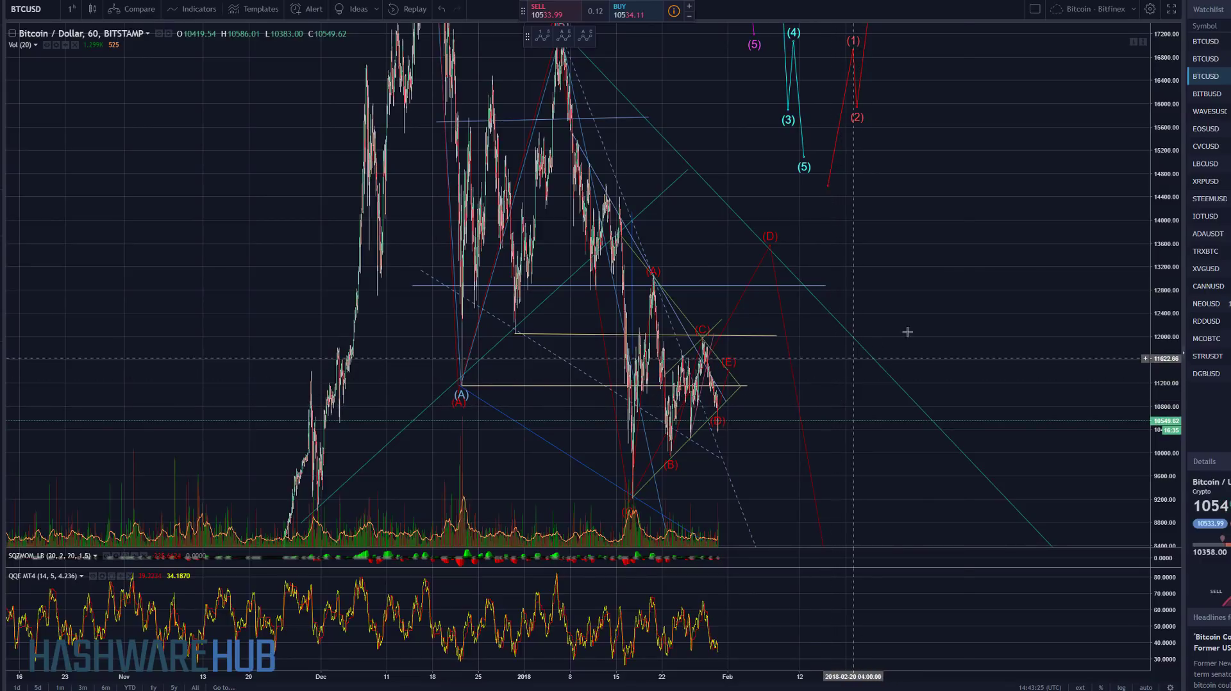
drag(945, 340, 922, 356)
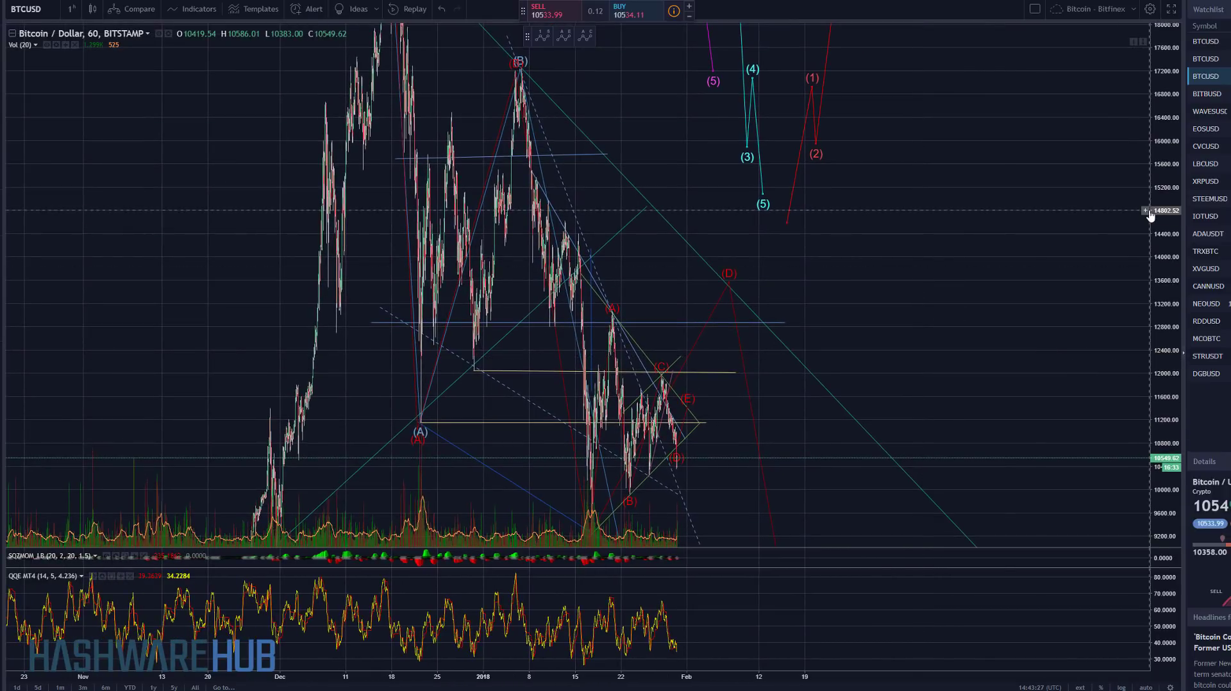
drag(1165, 236, 1173, 377)
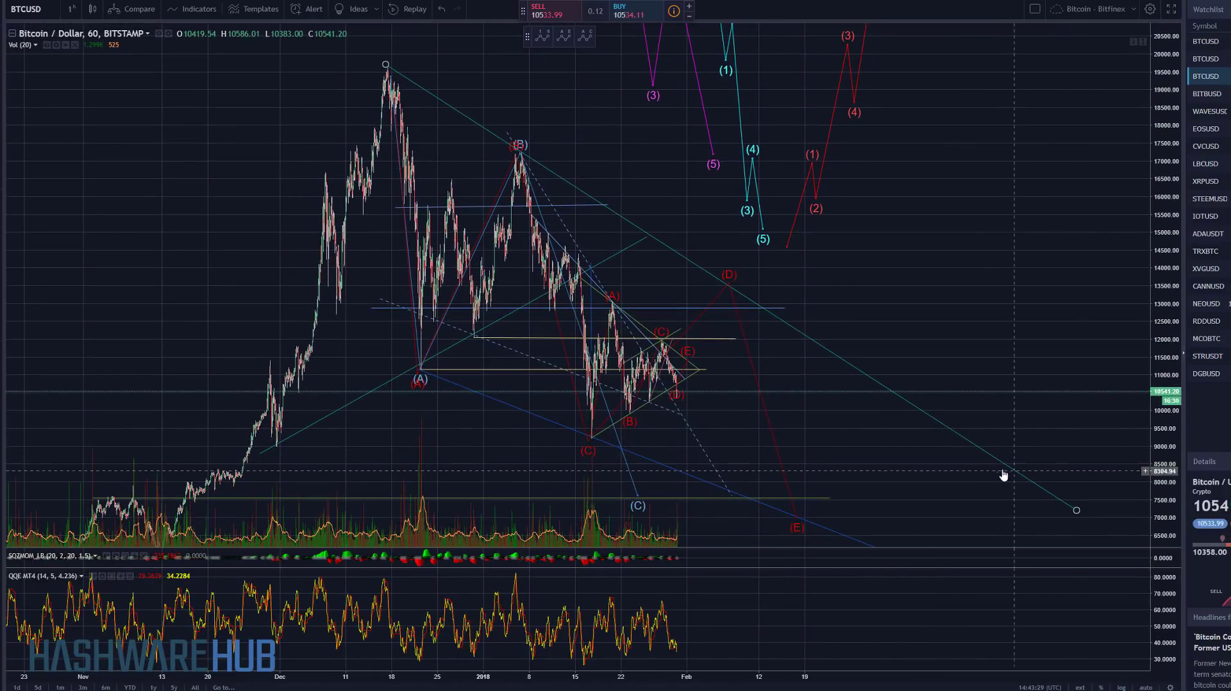
drag(907, 496, 932, 490)
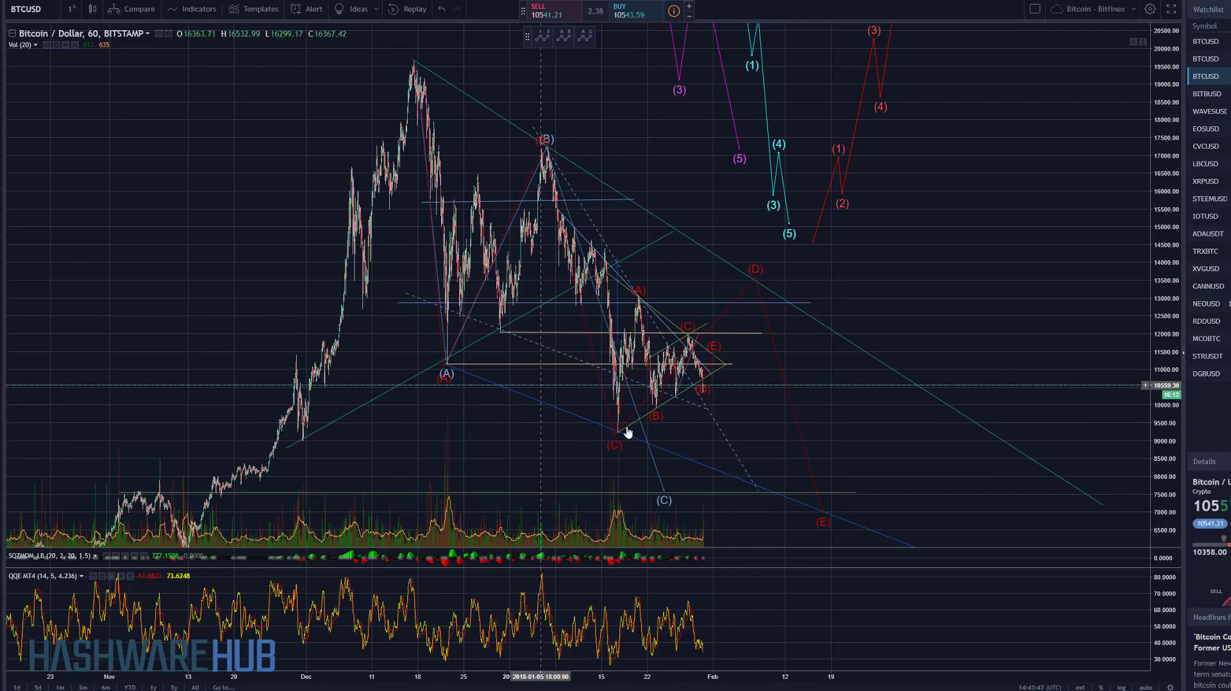
Step: Zoom in and stretch the price scale around the triangle and numbered projections
scroll(705, 384, up, 3)
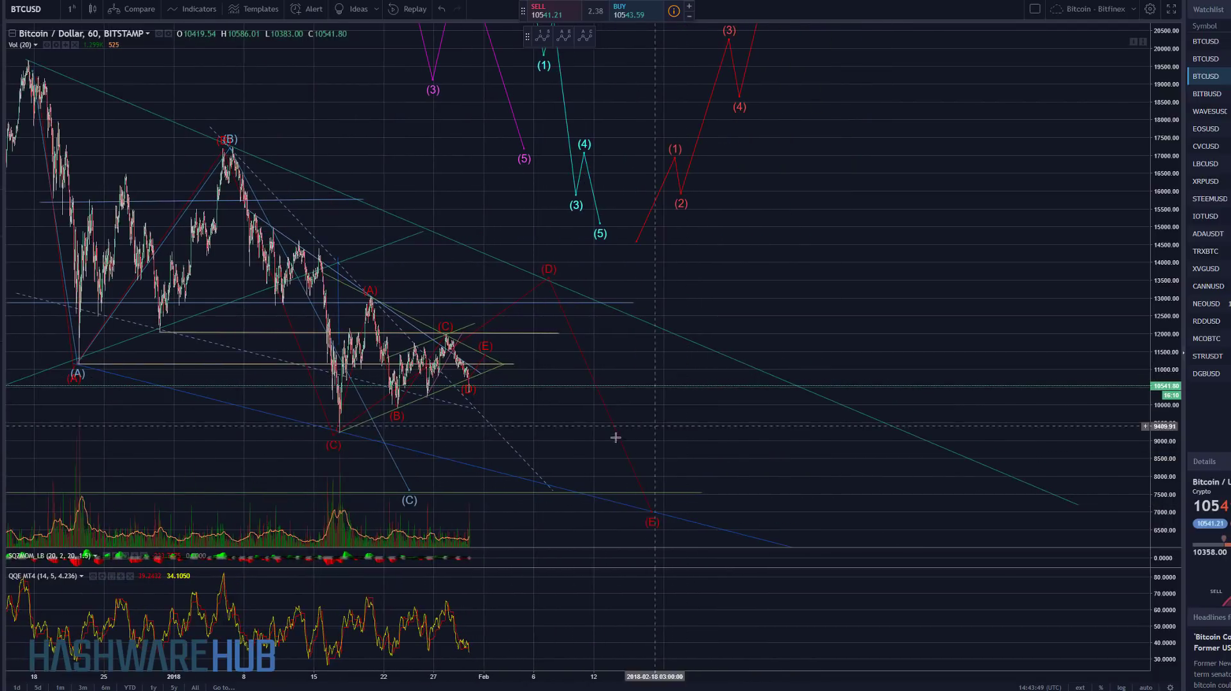
drag(646, 434, 965, 451)
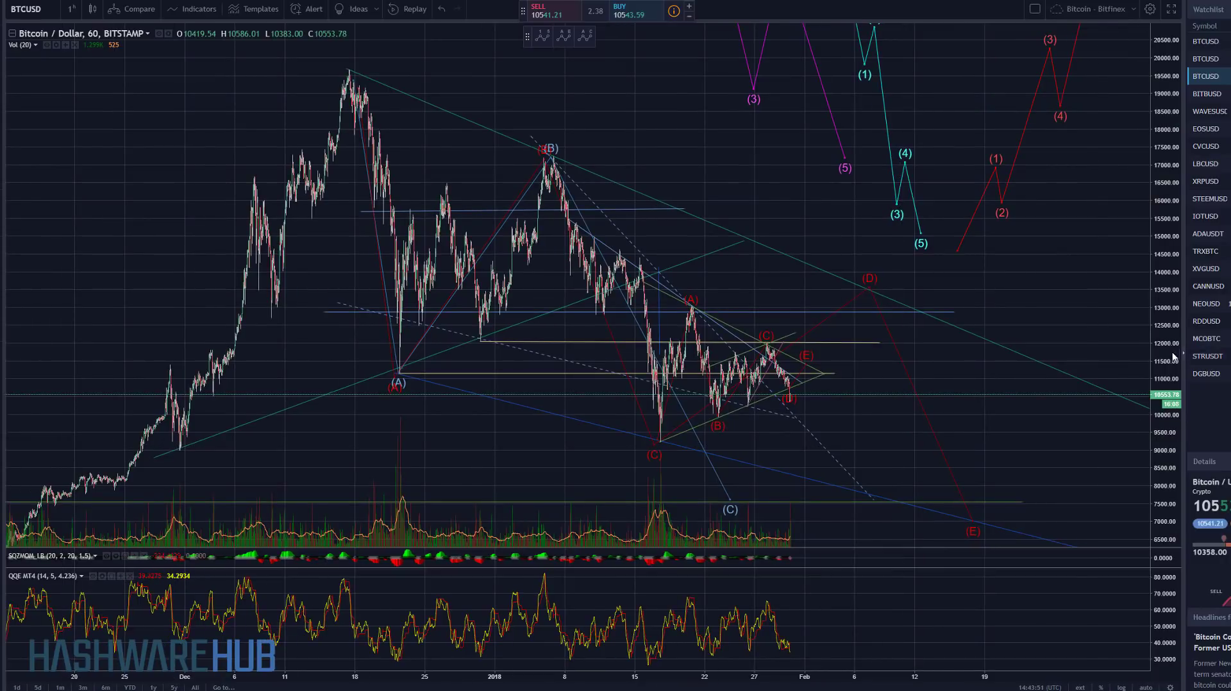
drag(1174, 357, 1174, 308)
drag(936, 475, 897, 444)
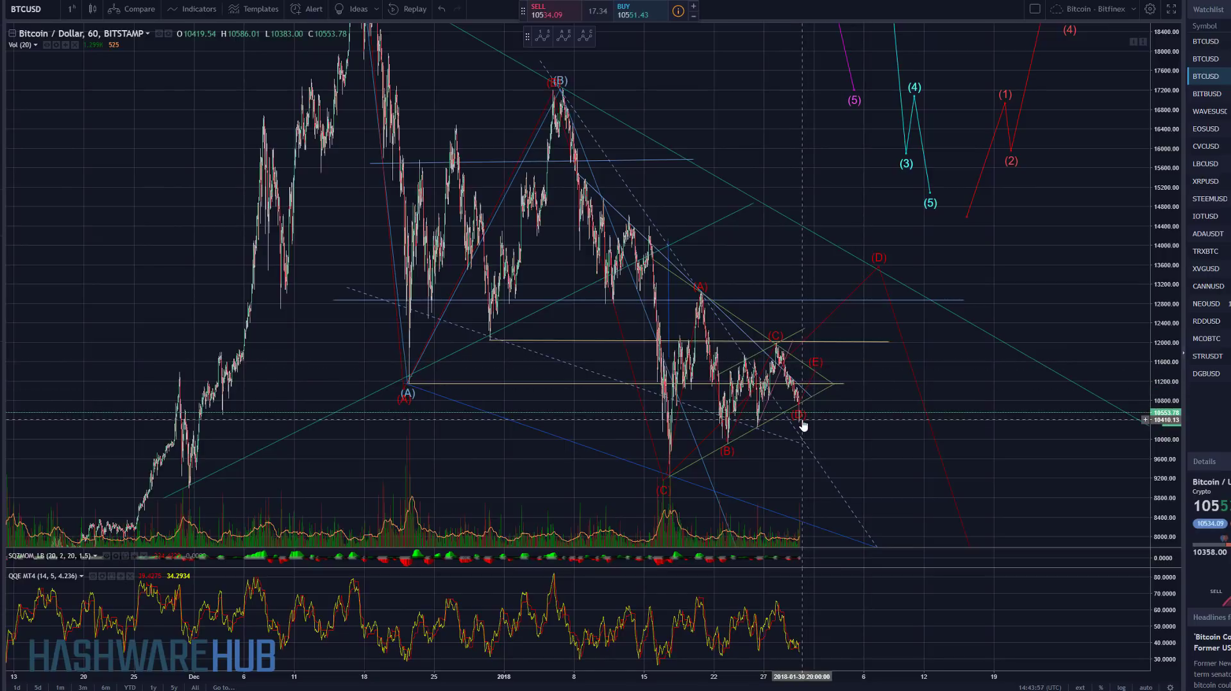
Step: Select the yellow-green trendline, then bring back the (A) low and centre the triangle
scroll(853, 467, up, 3)
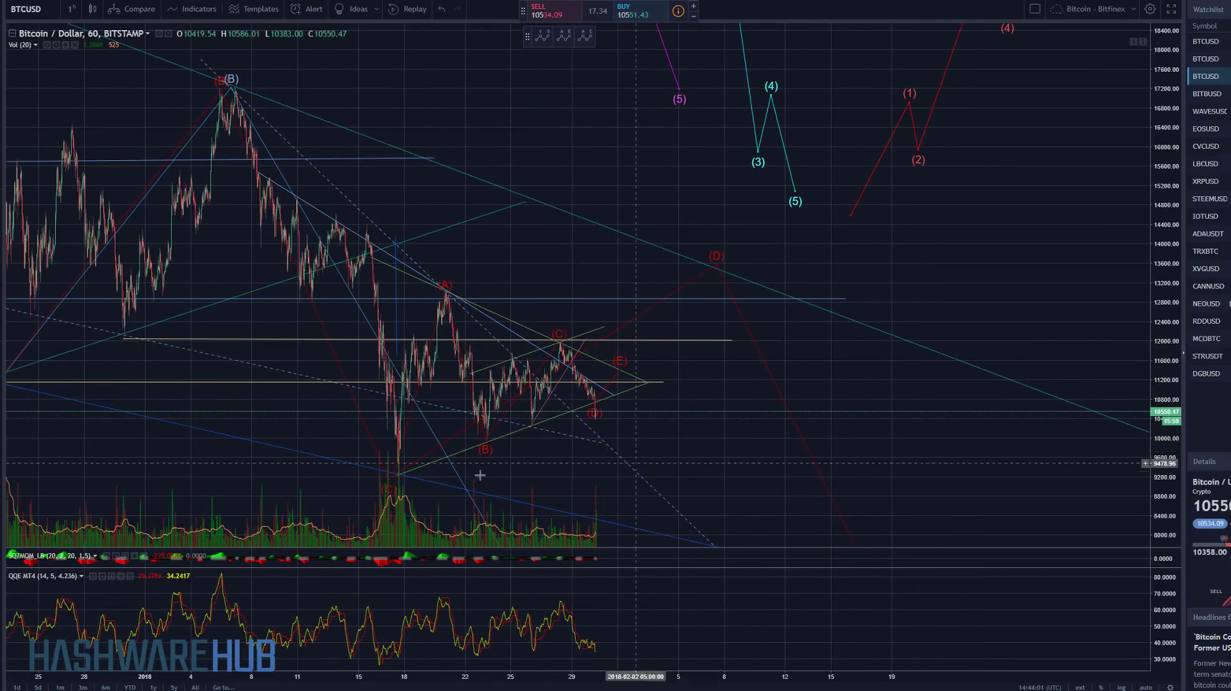
click(526, 425)
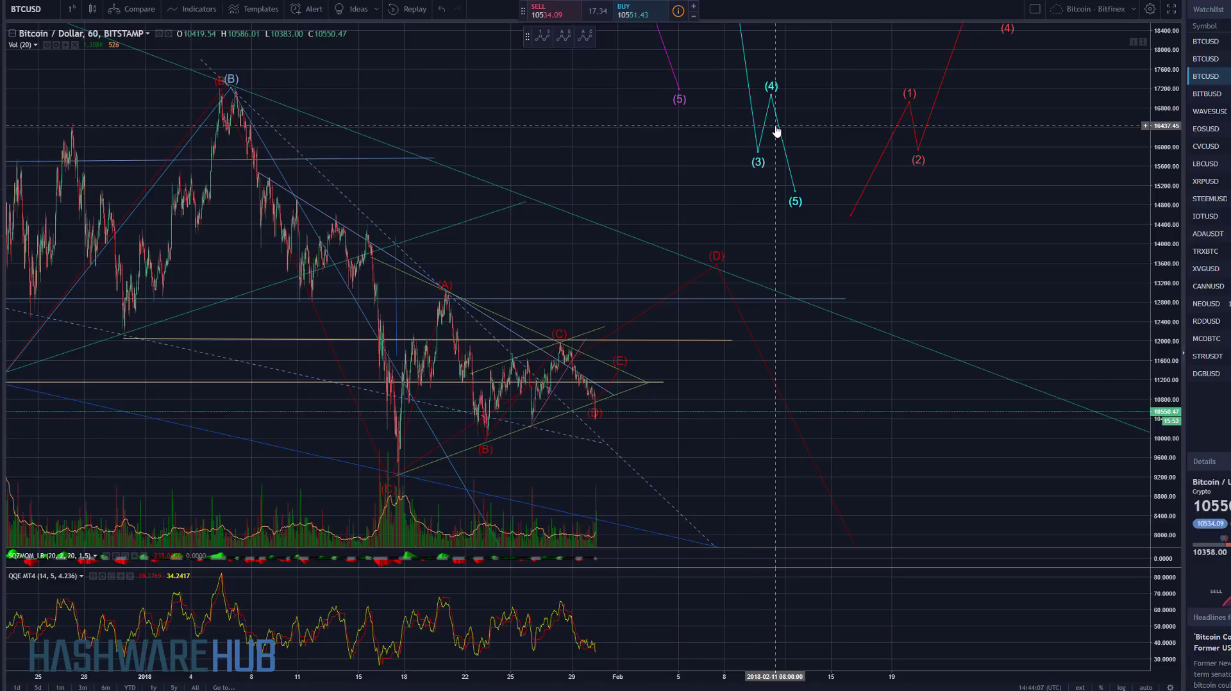
drag(723, 472, 824, 471)
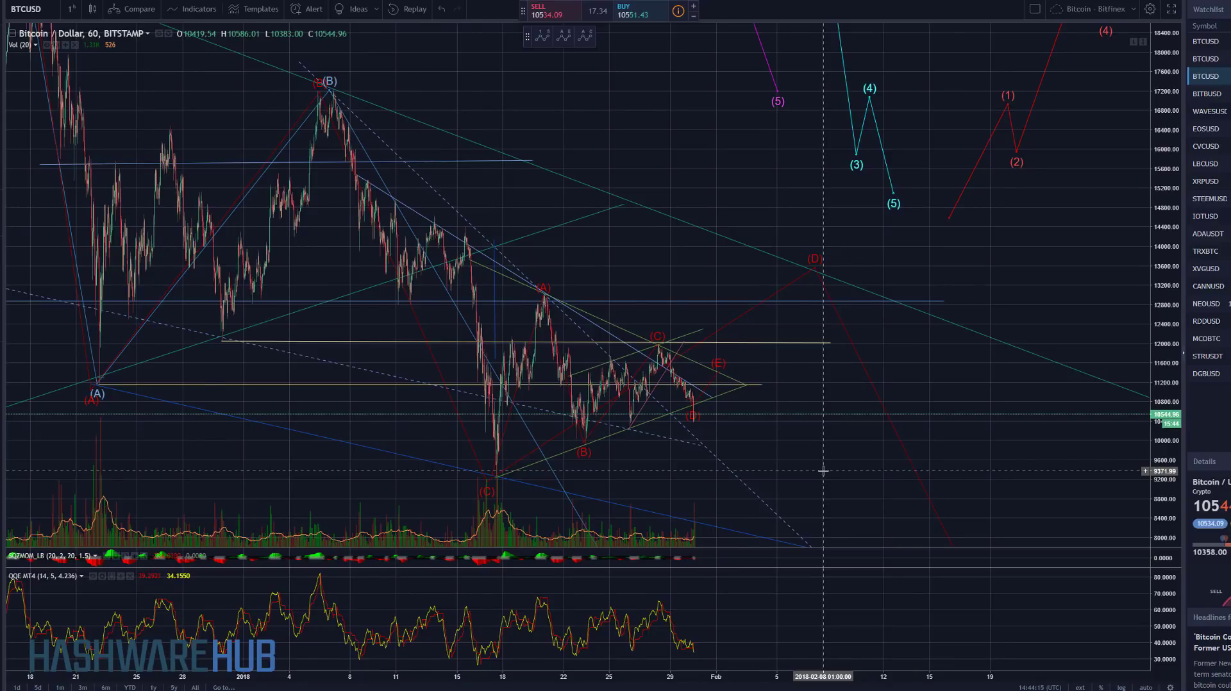
scroll(824, 472, down, 1)
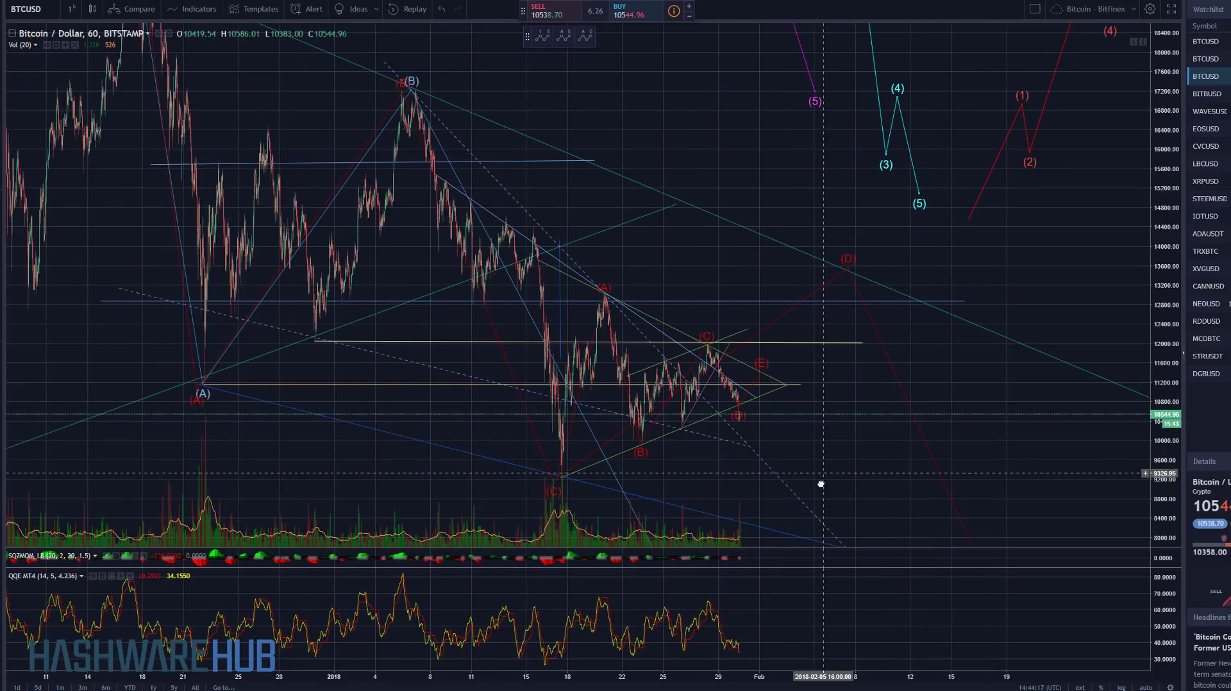
drag(821, 484, 825, 472)
drag(826, 472, 837, 461)
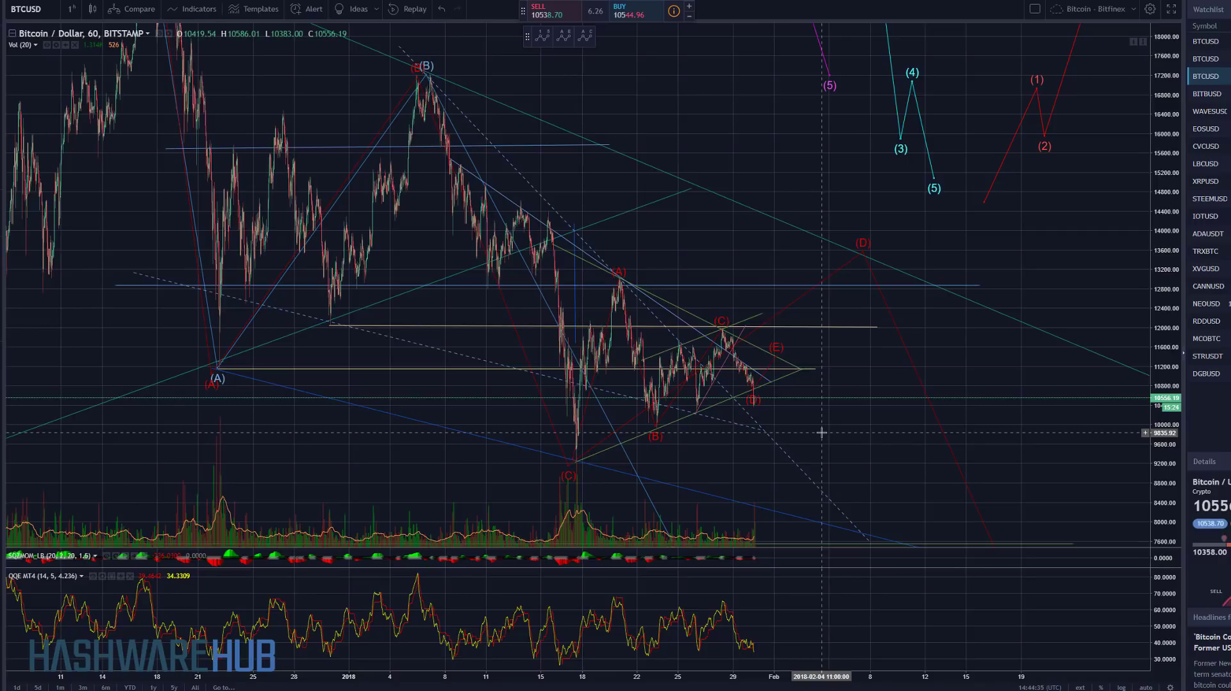
scroll(834, 443, up, 2)
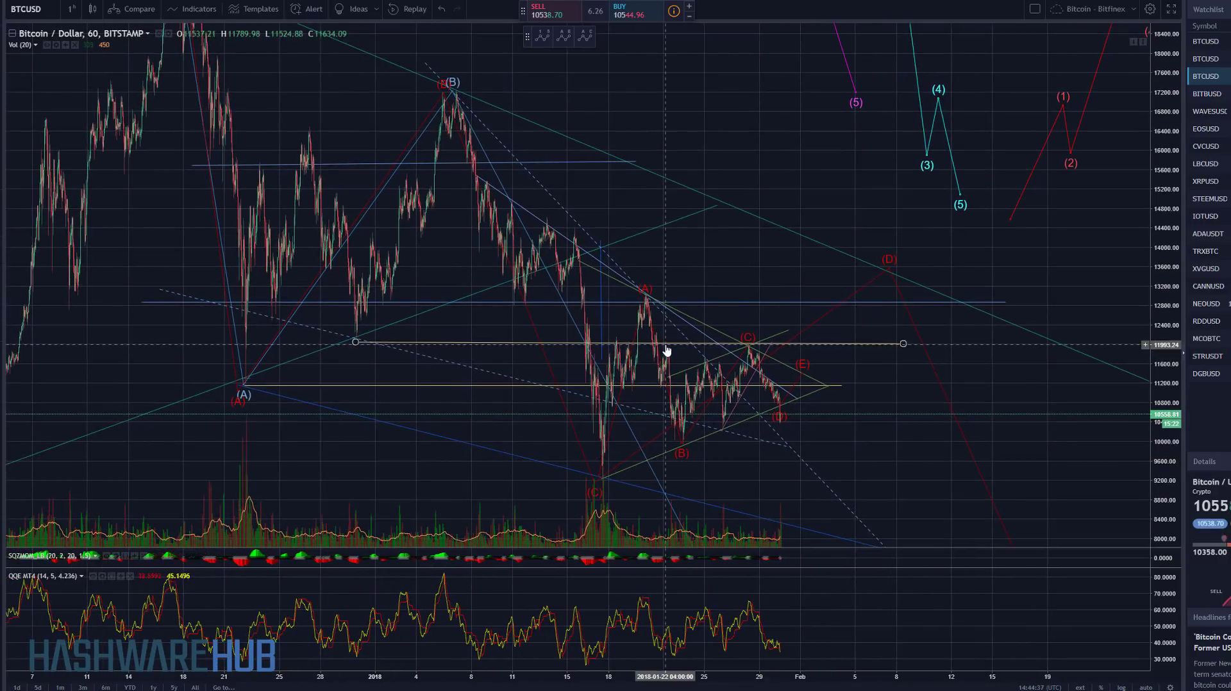
Step: Zoom in and pan so the (B) peak through the (D) projection near 13,600 fill the chart
scroll(663, 349, up, 2)
scroll(671, 373, left, 6)
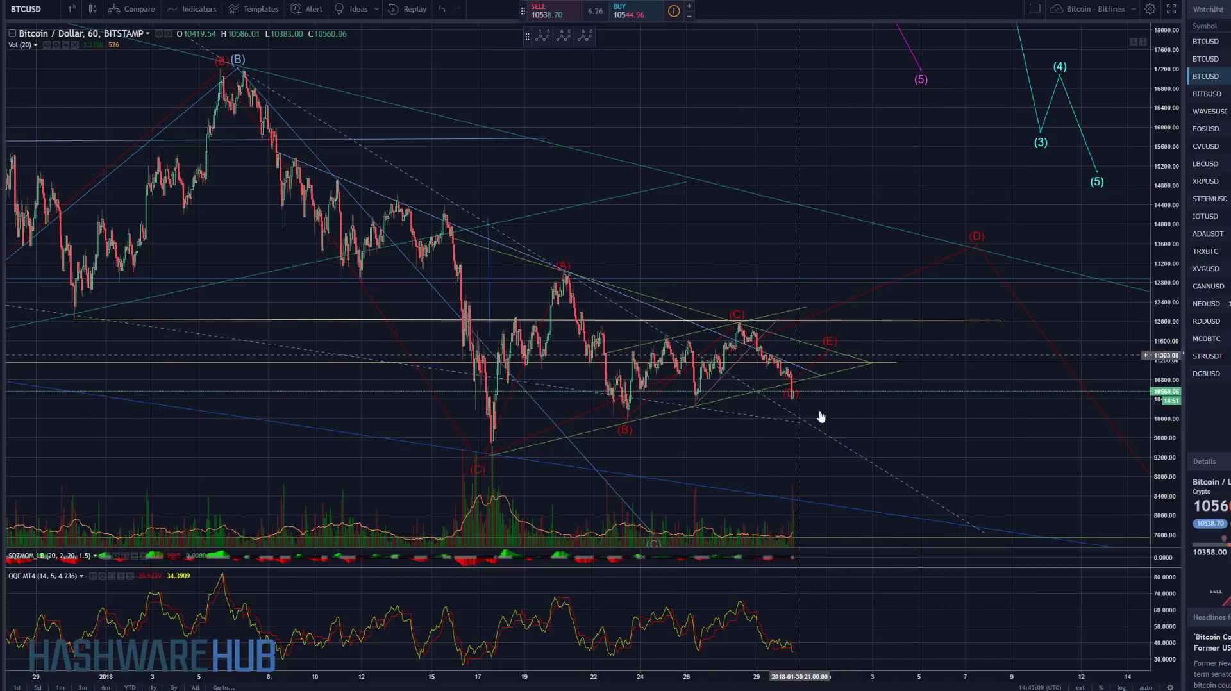
Step: Select the yellow-green trendline, centre the triangle, and zoom in on the Jan 12–Feb 6 candles
click(798, 382)
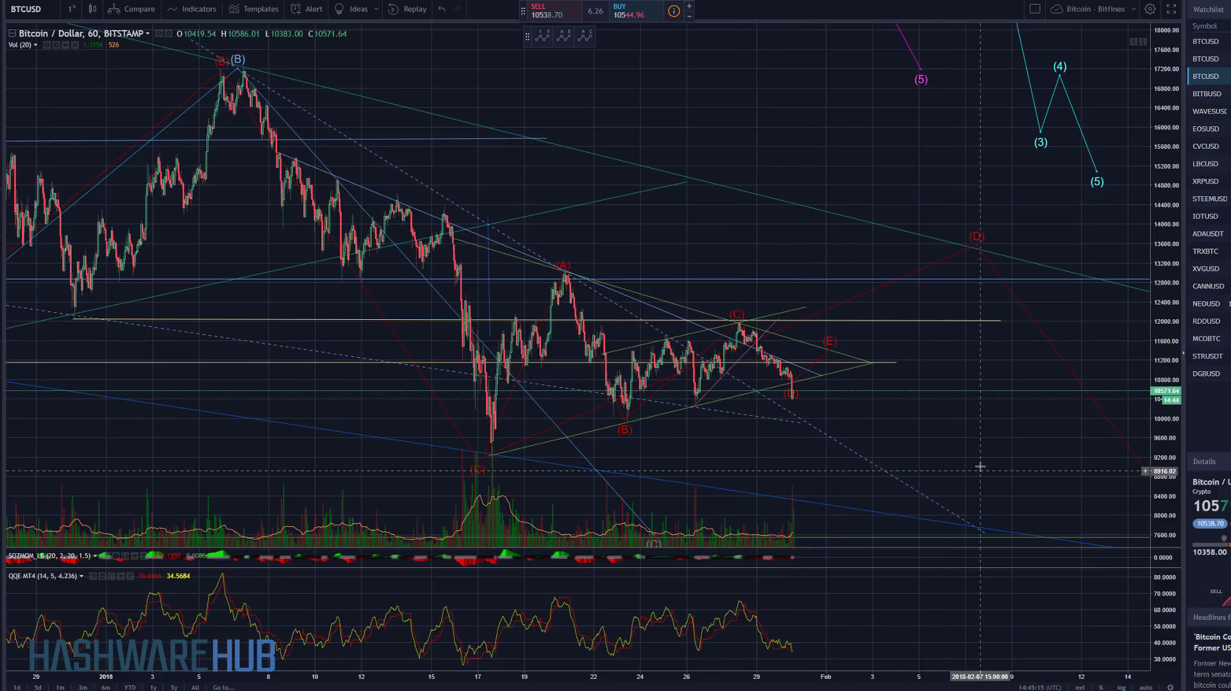
drag(979, 475, 958, 391)
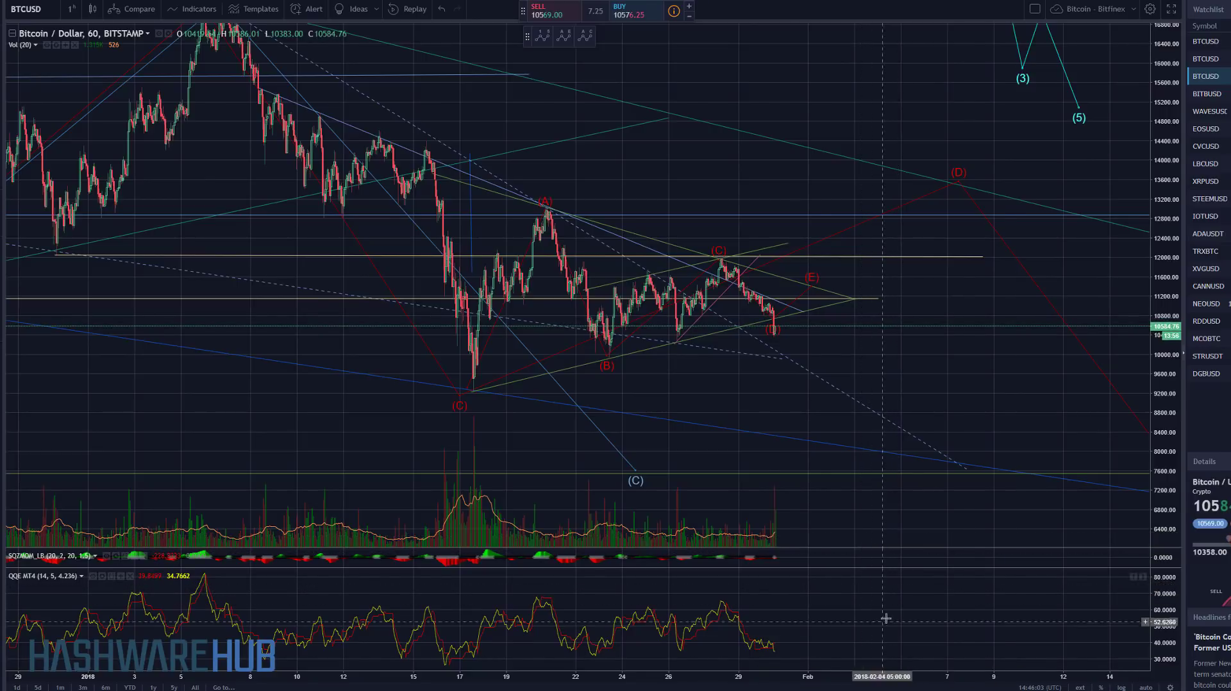
scroll(768, 652, down, 3)
scroll(815, 658, up, 5)
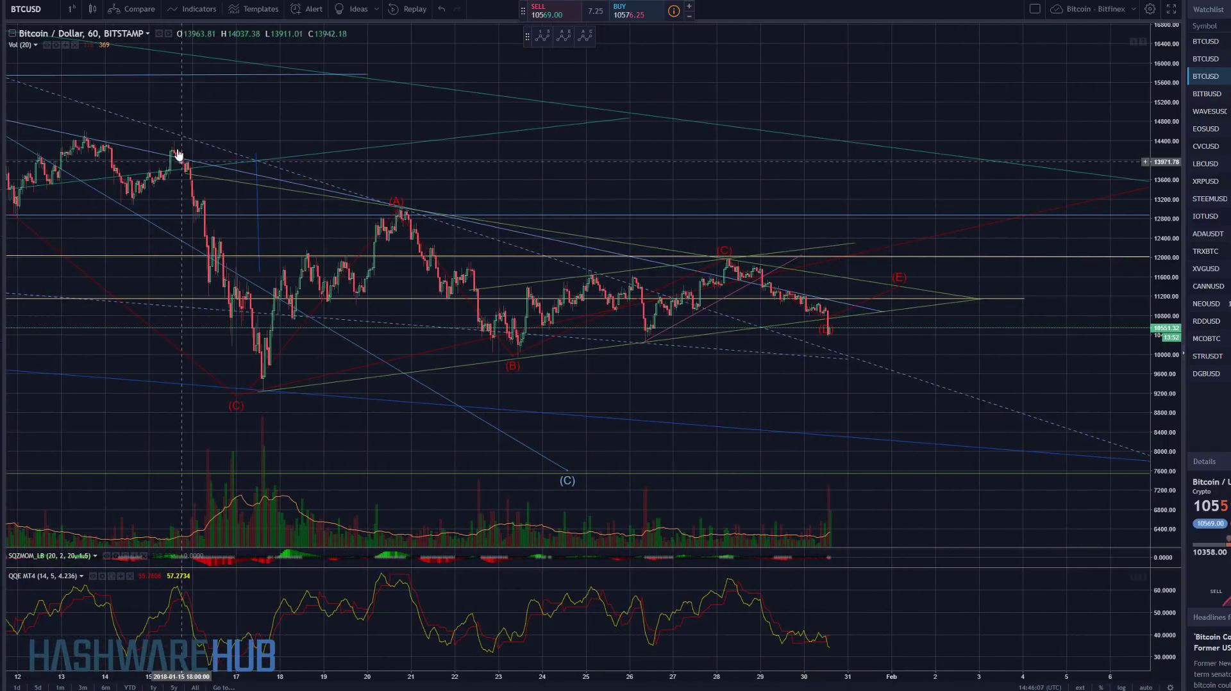
Step: Set the chart interval to 4 hours (240 minutes)
click(74, 9)
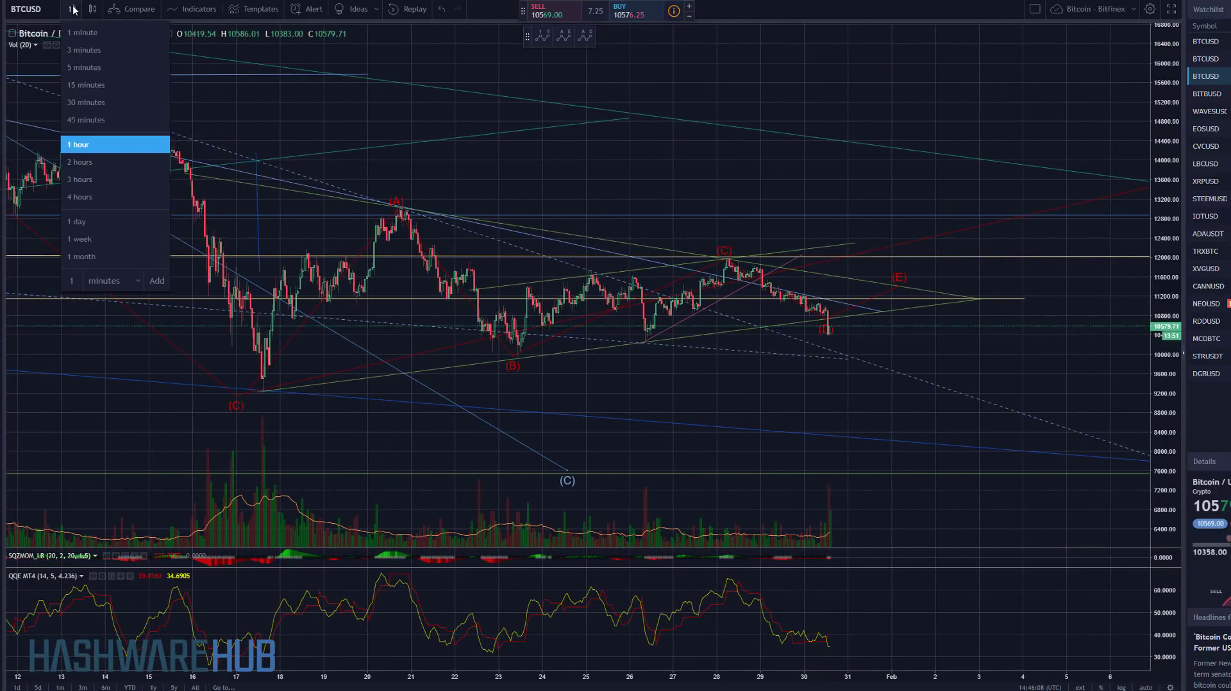
click(116, 202)
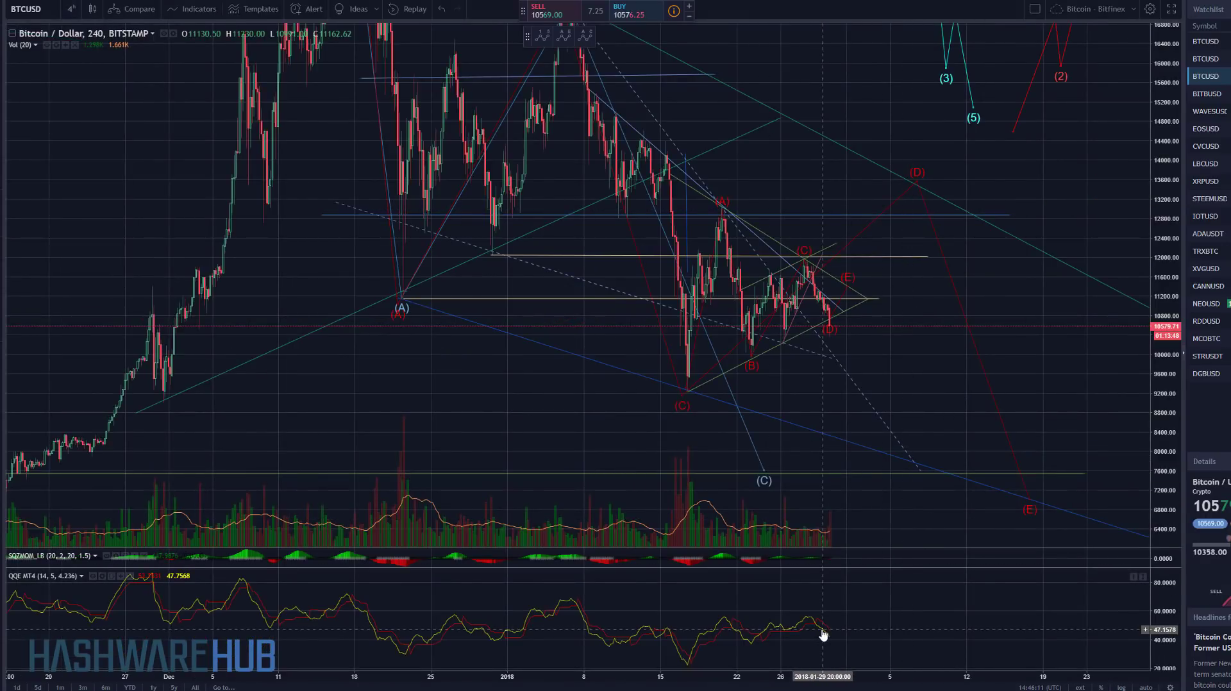